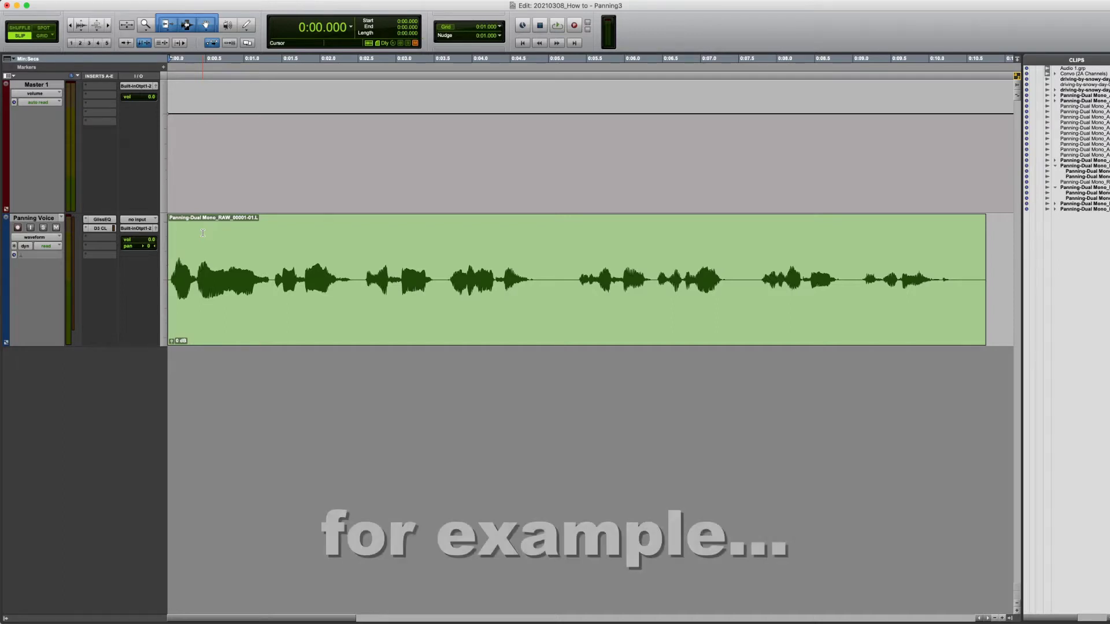
Play the Panning Voice clip and stop it after listening.
key("space")
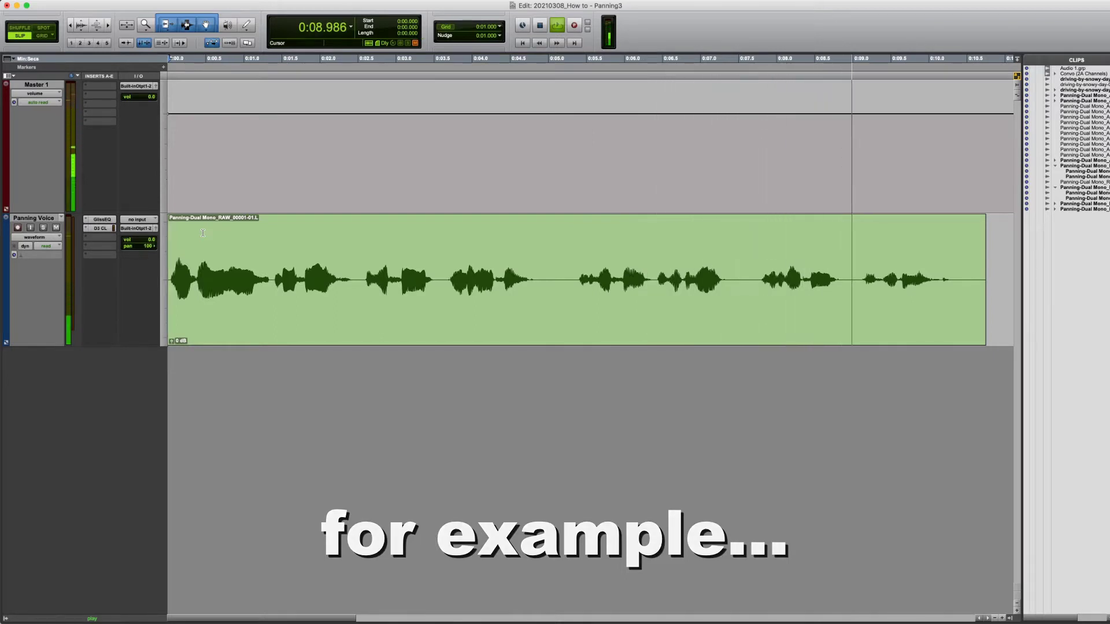
key("space")
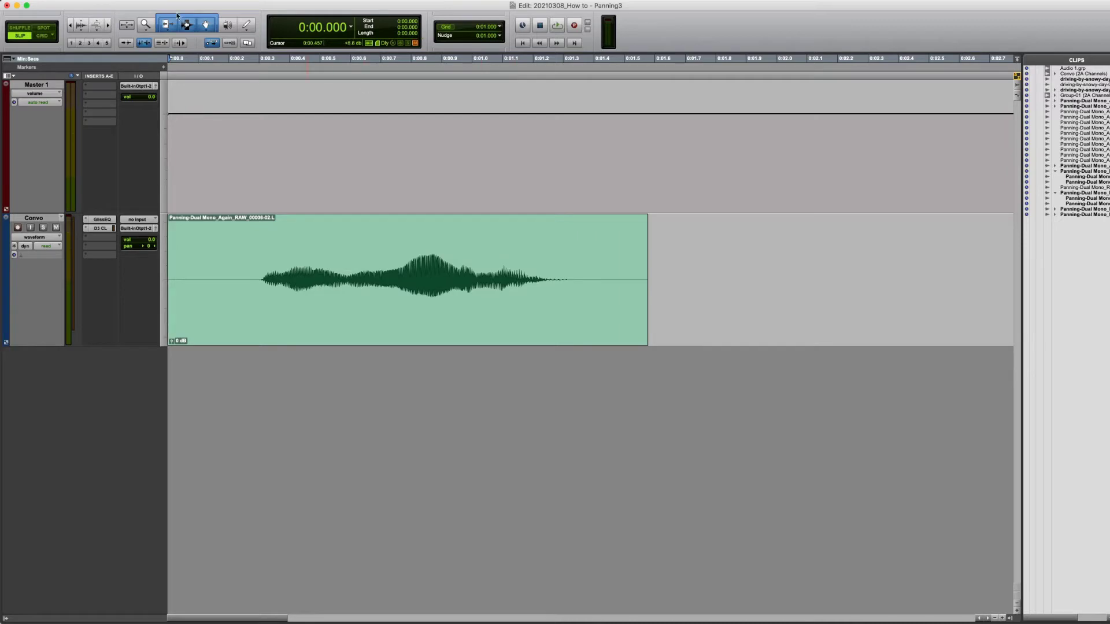
left_click(139, 2)
left_click(147, 5)
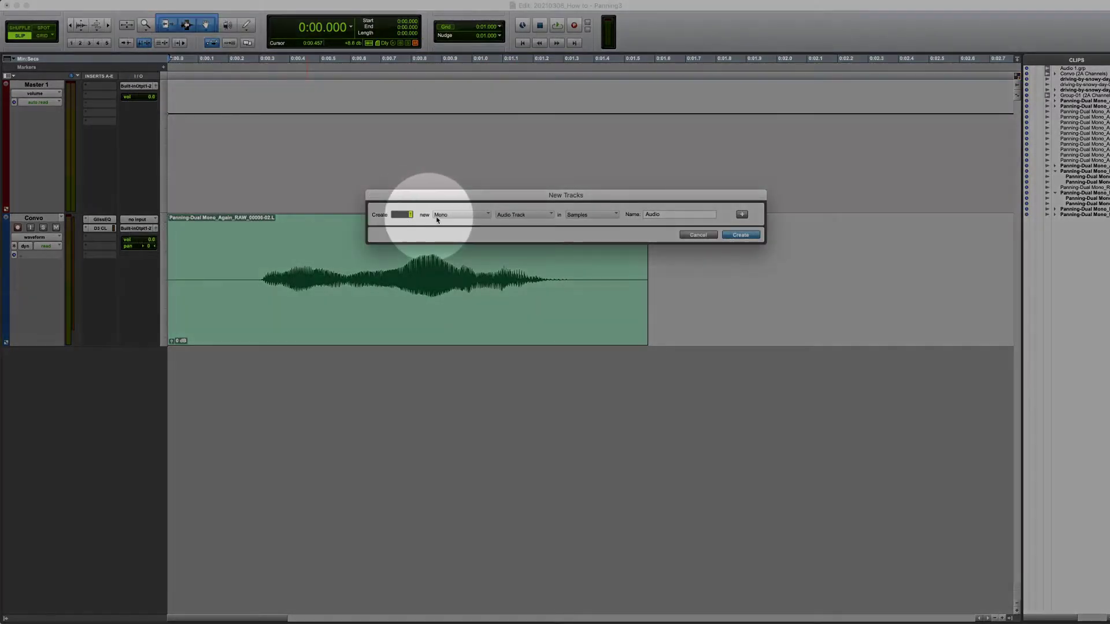
left_click(437, 218)
left_click(451, 226)
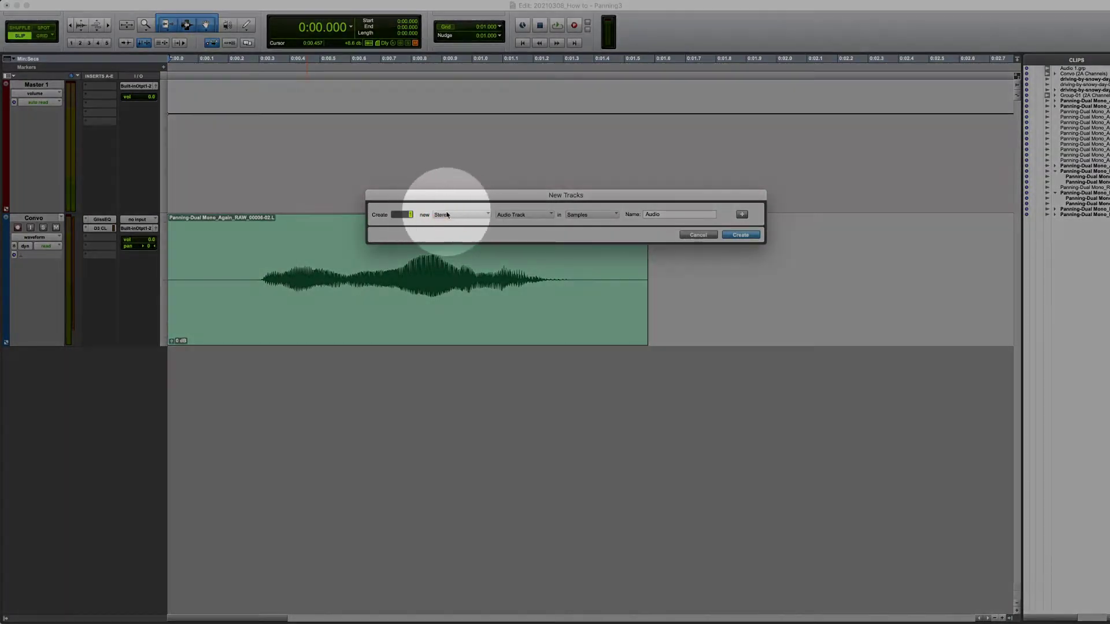
left_click(510, 221)
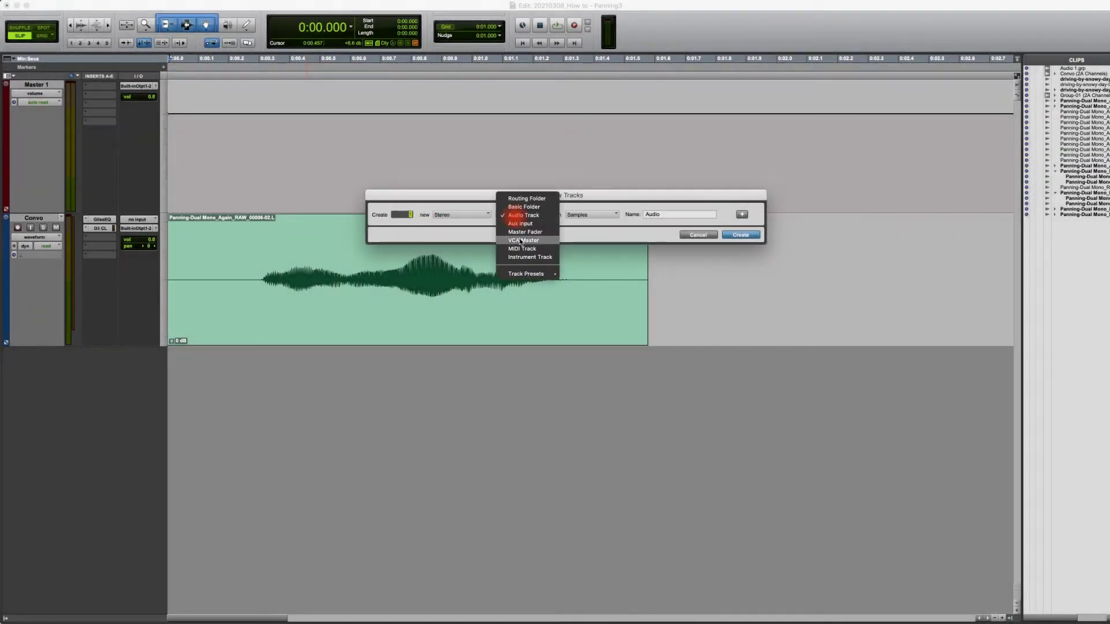
left_click(522, 229)
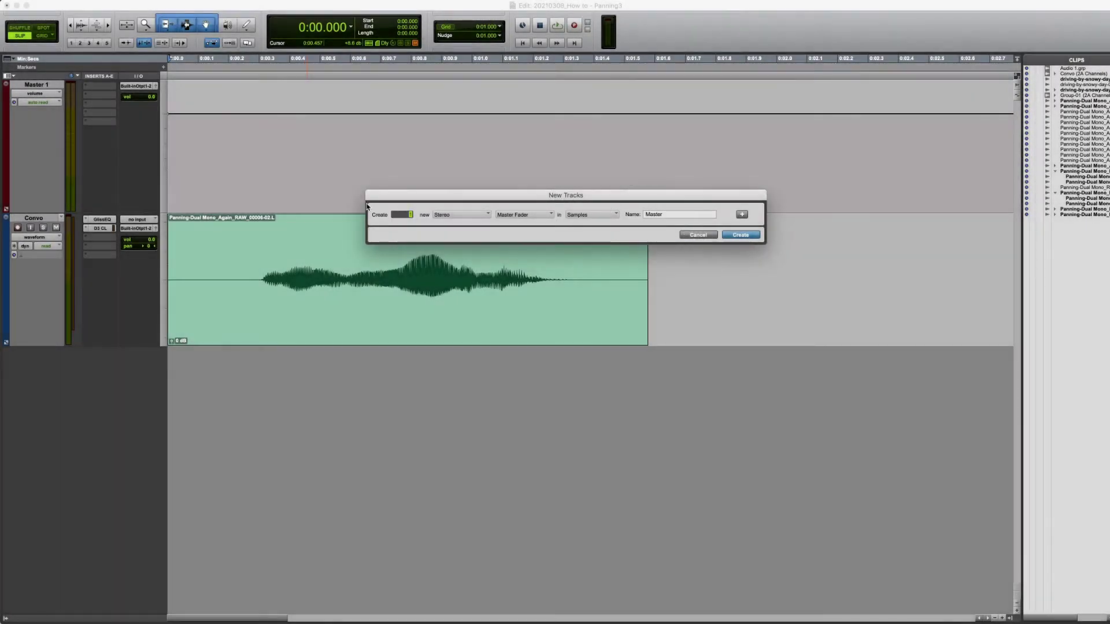
key("Escape")
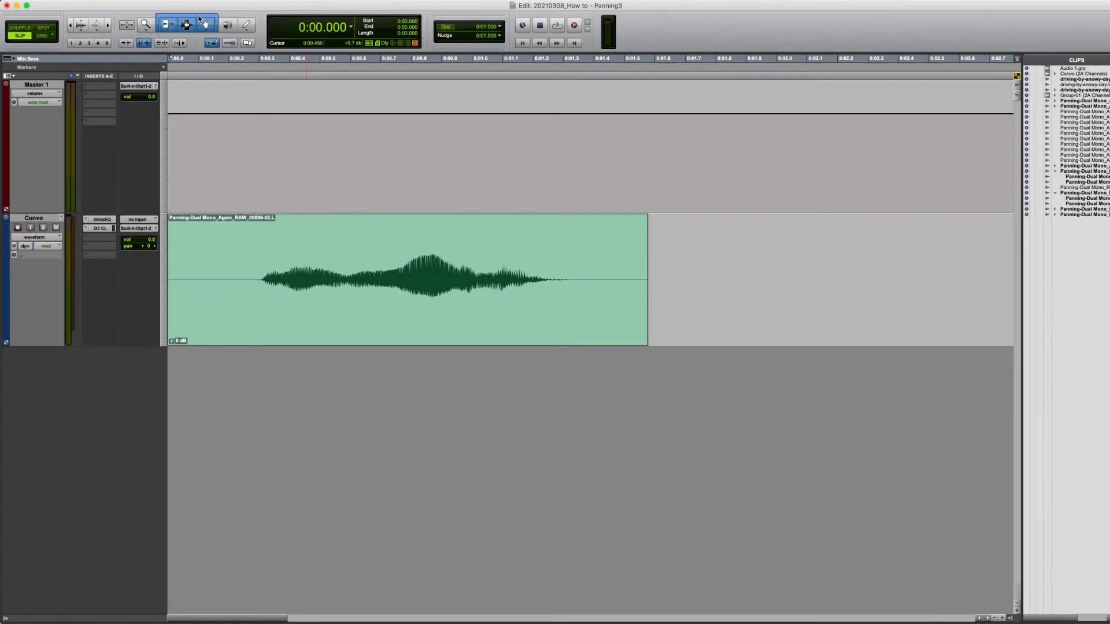
left_click(199, 18)
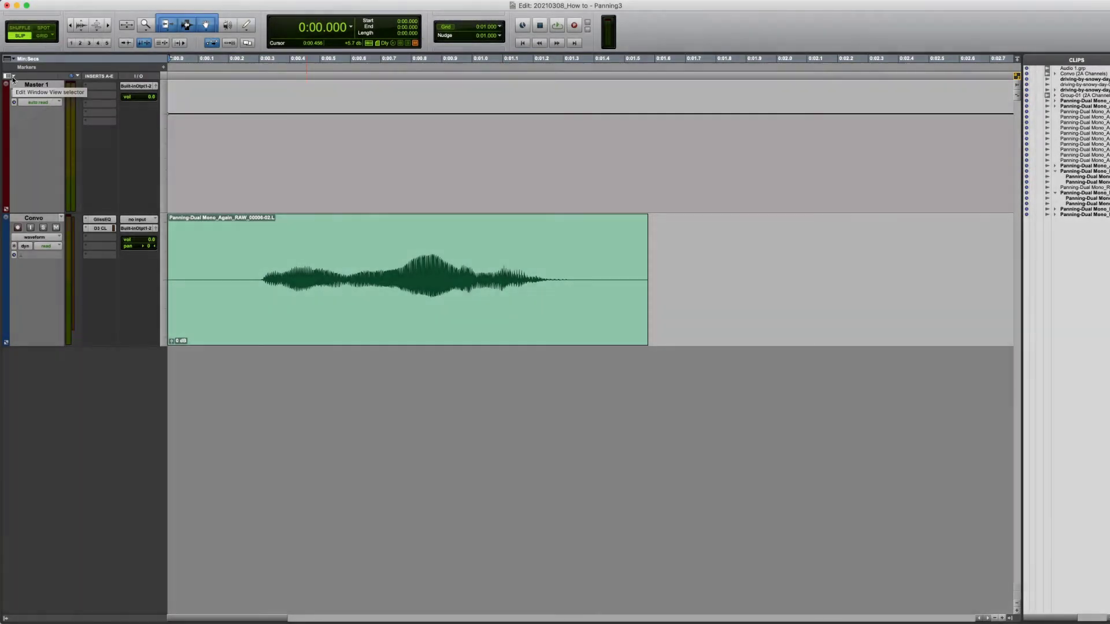
left_click(13, 77)
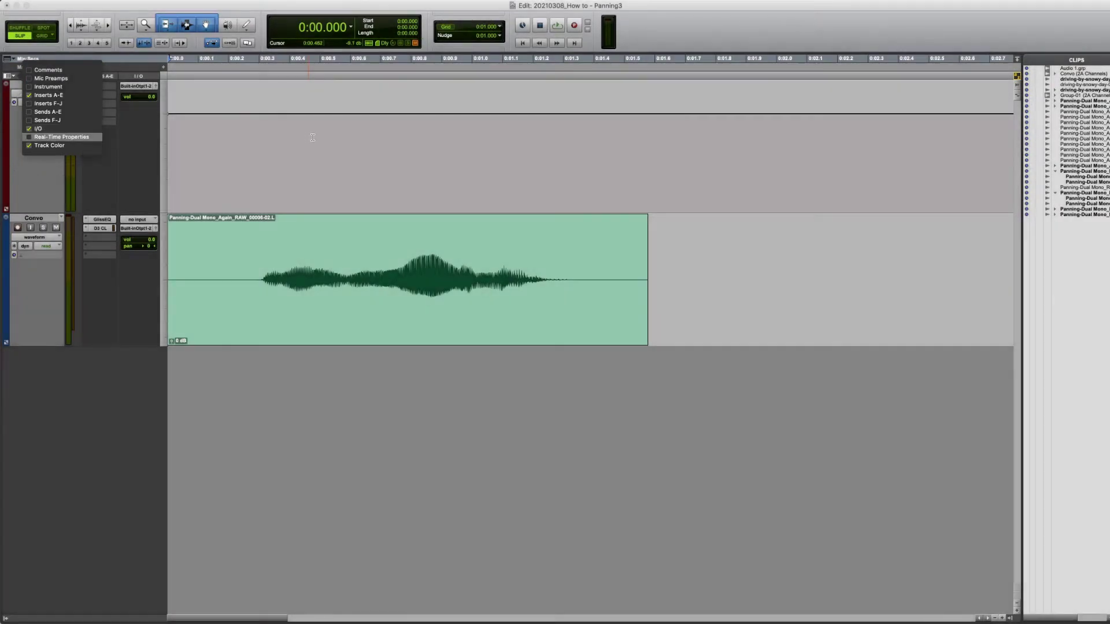
left_click(312, 137)
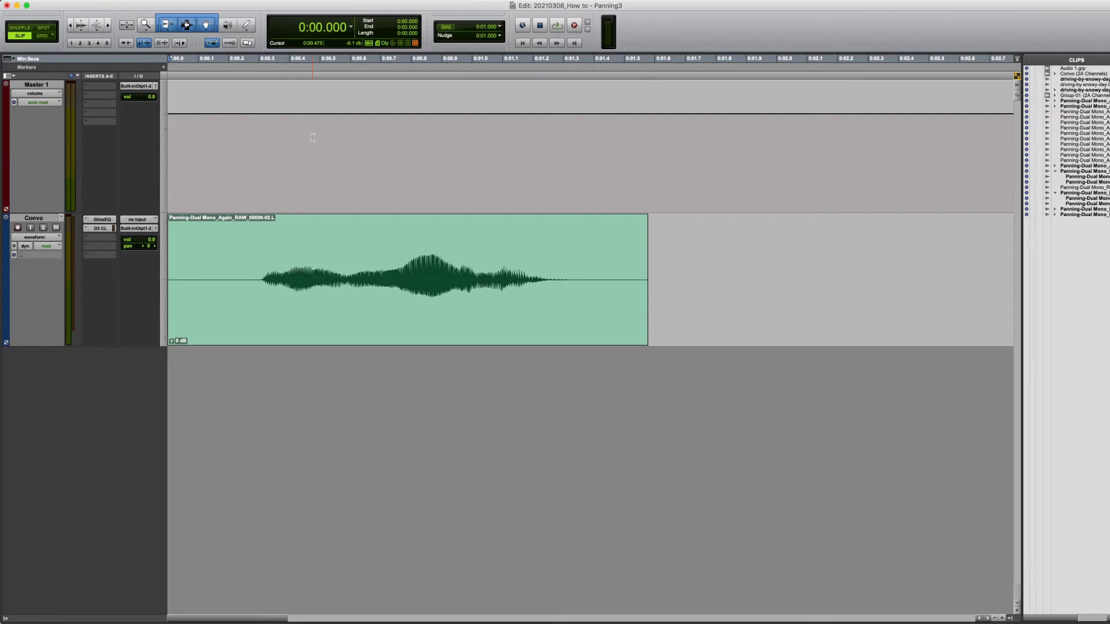
Audition the Convo clip, then pan the Convo track fully left to <100.
key("space")
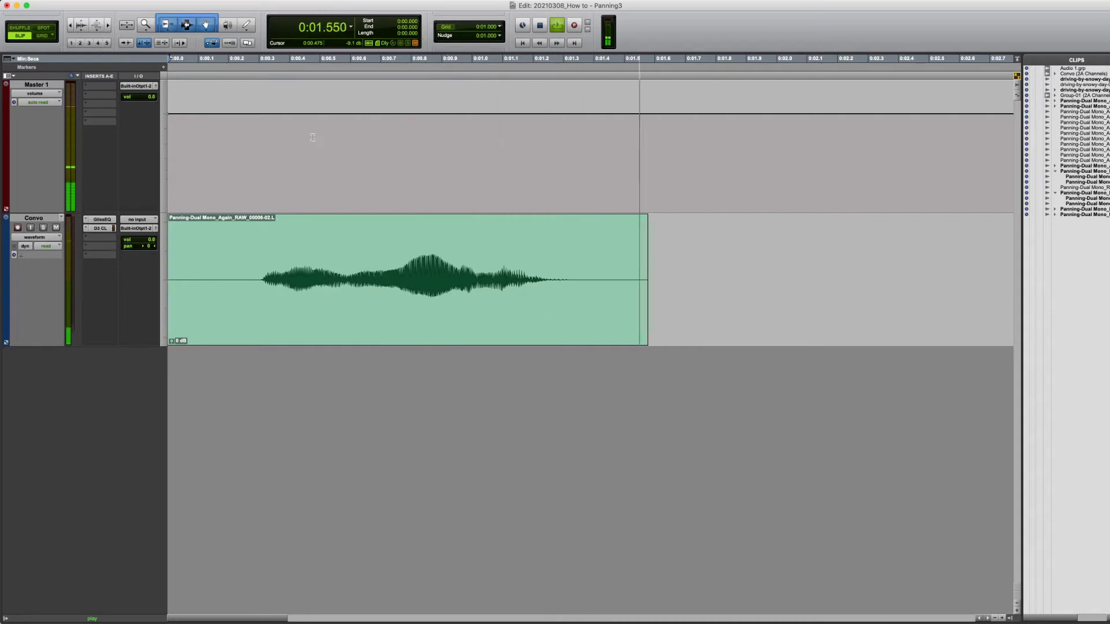
key("space")
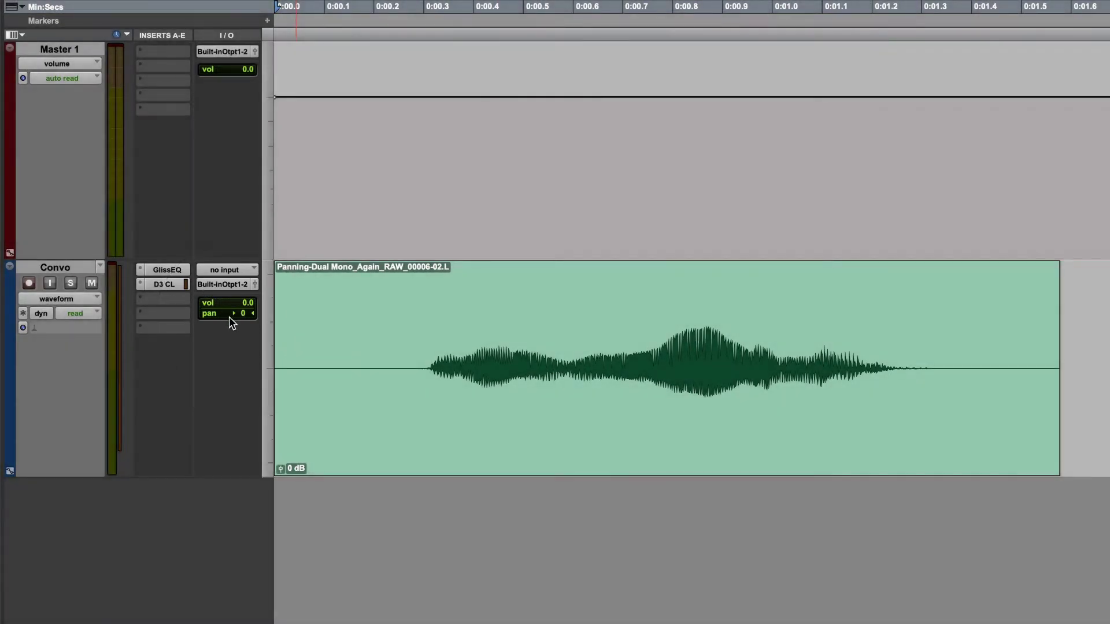
left_click(240, 315)
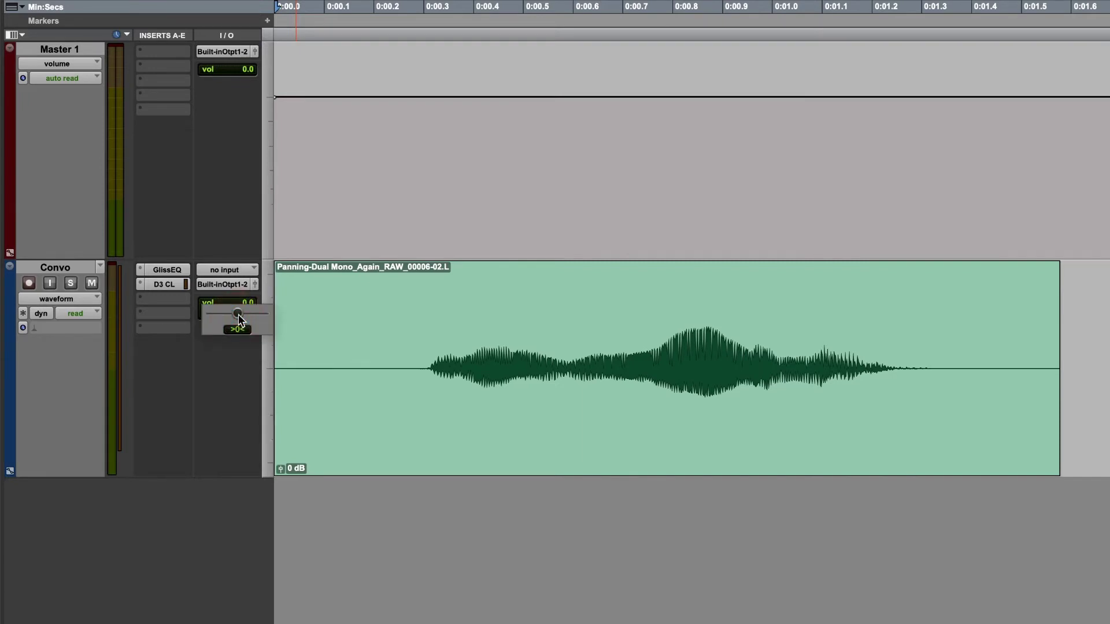
left_click_drag(240, 319, 194, 314)
Listen to the hard-left pan, then swing the Convo pan to 100> and play it.
key("space")
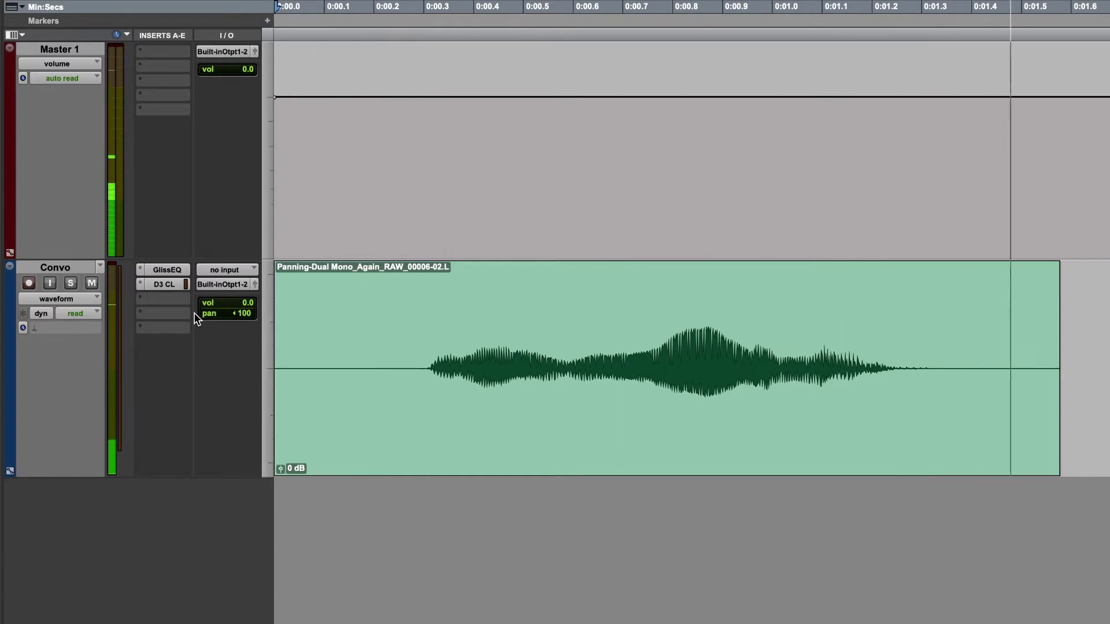
key("space")
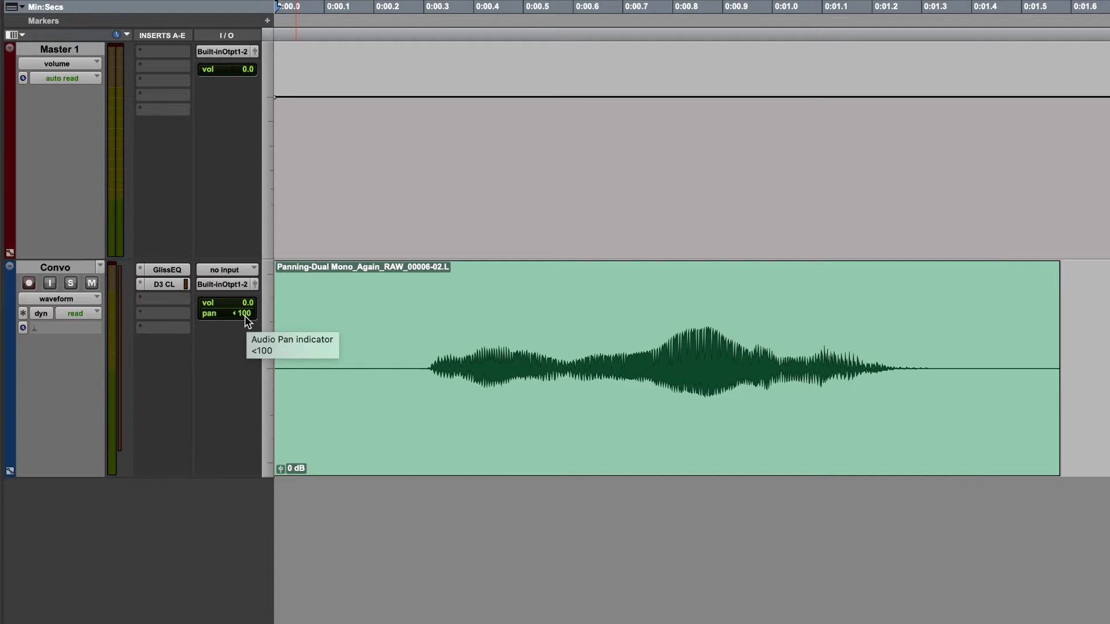
left_click_drag(247, 317, 315, 317)
key("space")
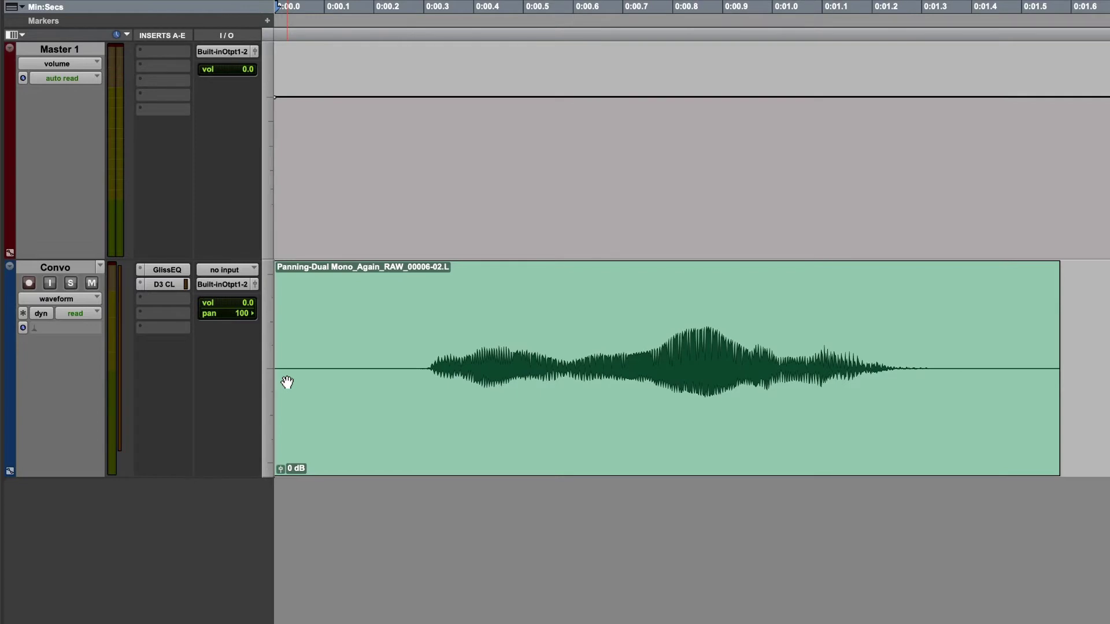
Pan Convo to 30 right, audition it from 0:00.3, then reset the pan to centre 0.
left_click(236, 316)
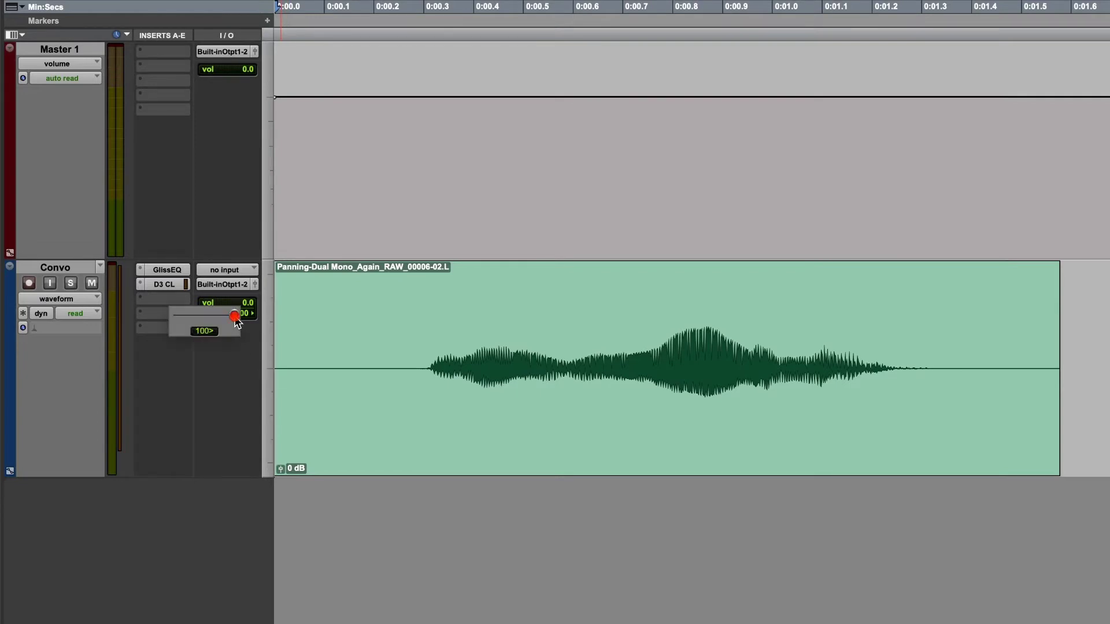
mouse_move(236, 316)
left_mouse_down()
mouse_move(184, 316)
mouse_move(213, 316)
left_mouse_up()
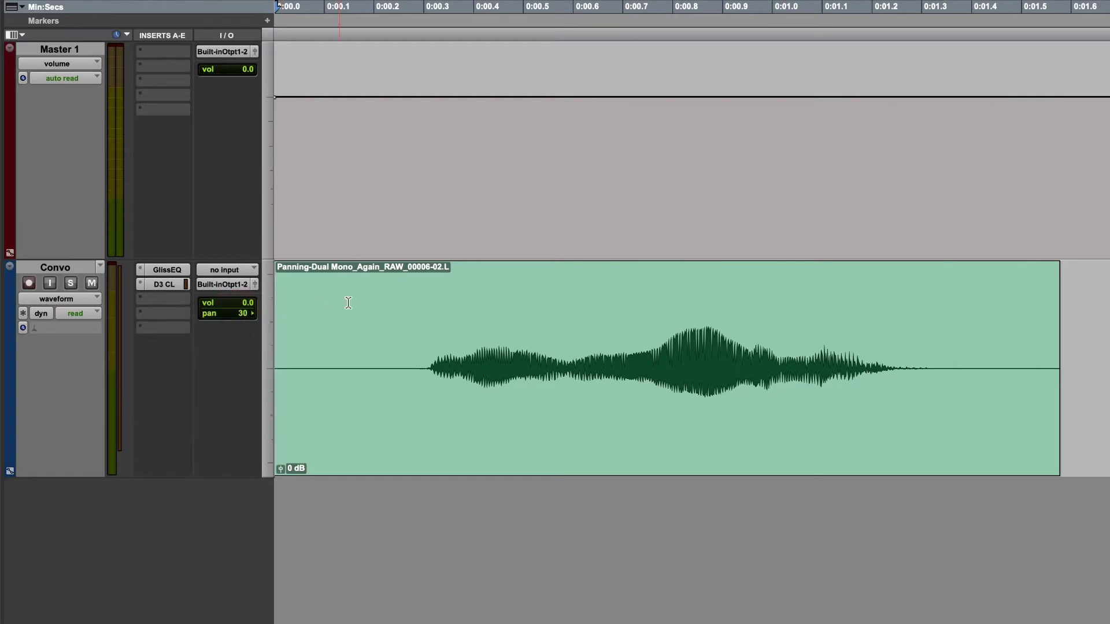
left_click(420, 332)
key("space")
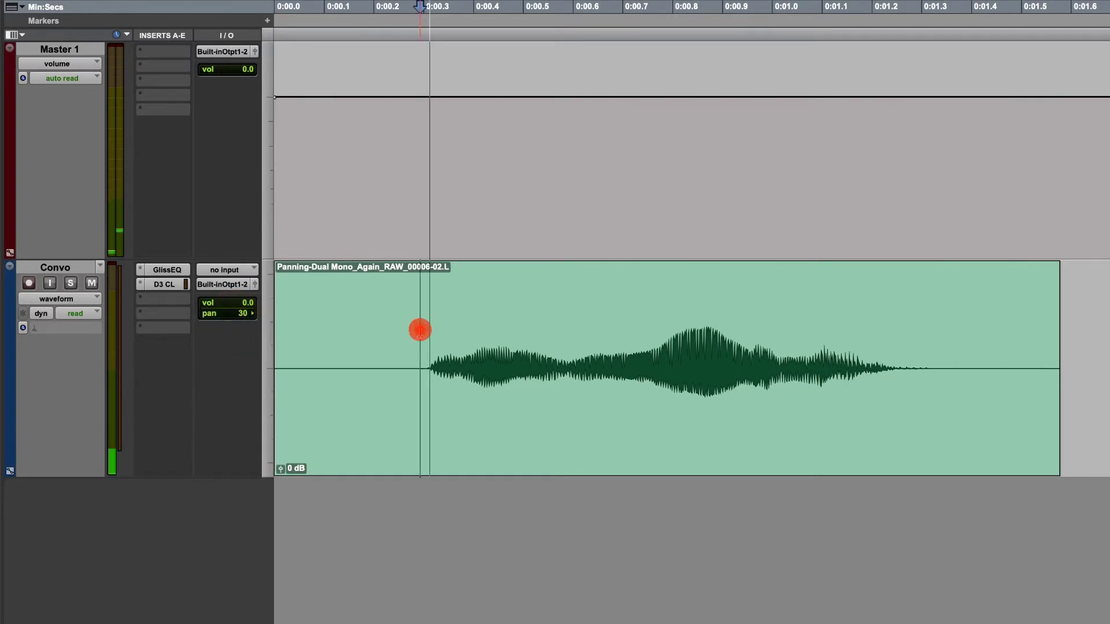
key("space")
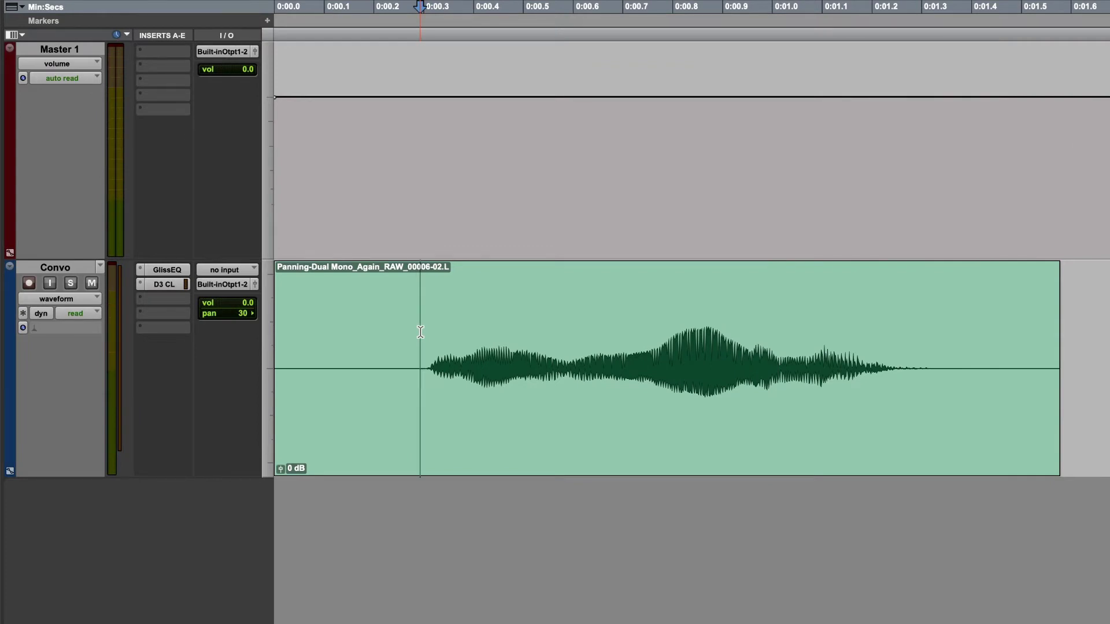
left_click(241, 315, "alt")
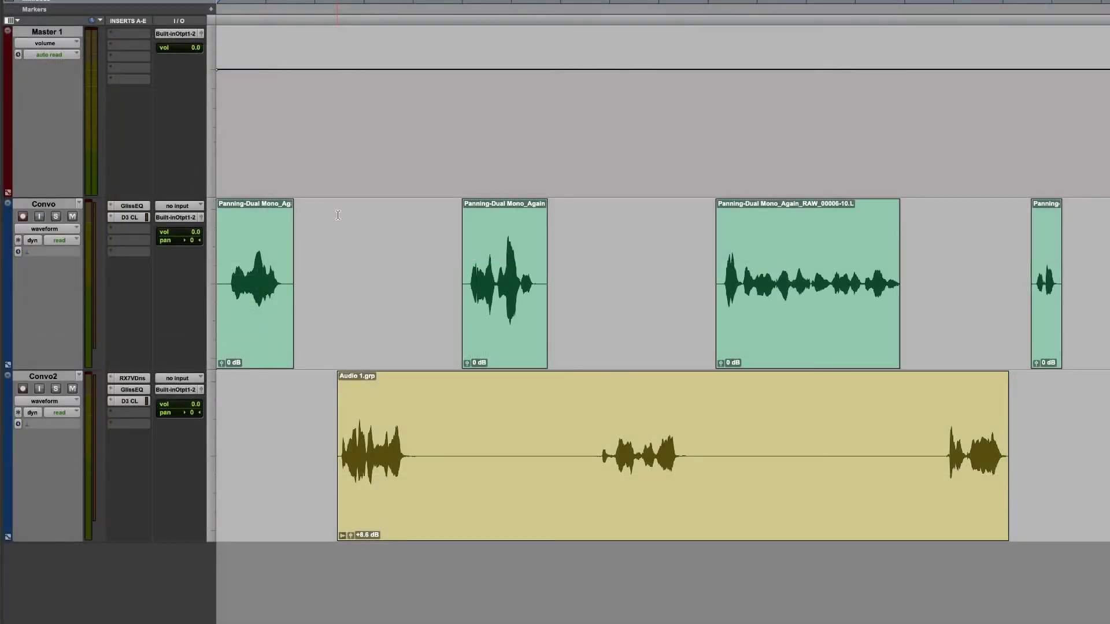
key("space")
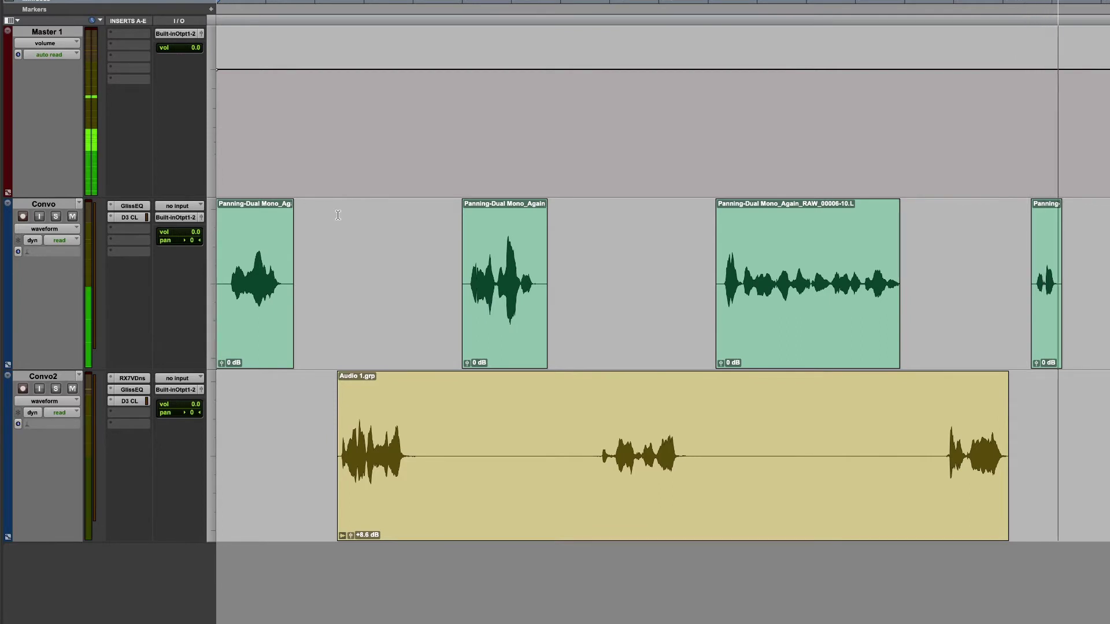
key("space")
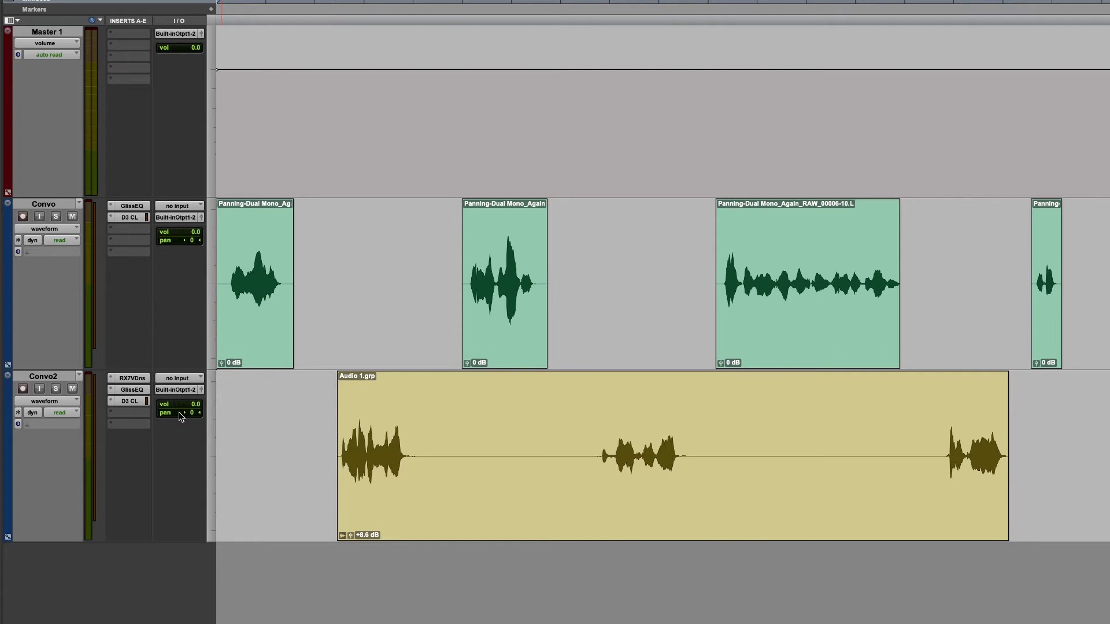
Pan Convo2 hard right and Convo slightly left, then play both tracks back.
left_click_drag(180, 415, 220, 412)
left_click_drag(185, 246, 179, 244)
key("space")
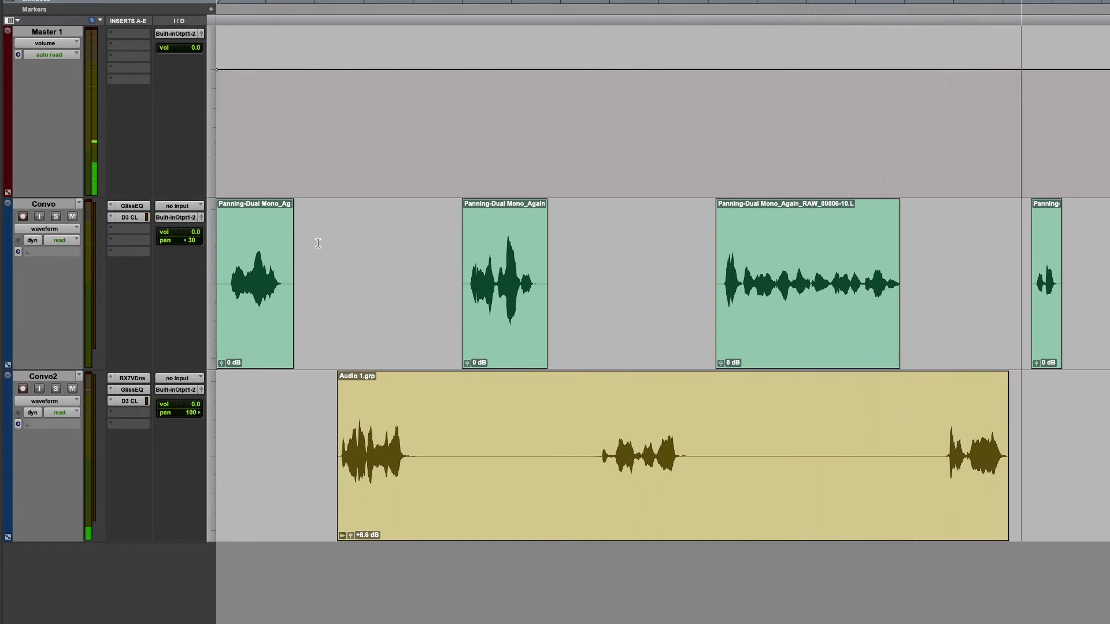
key("space")
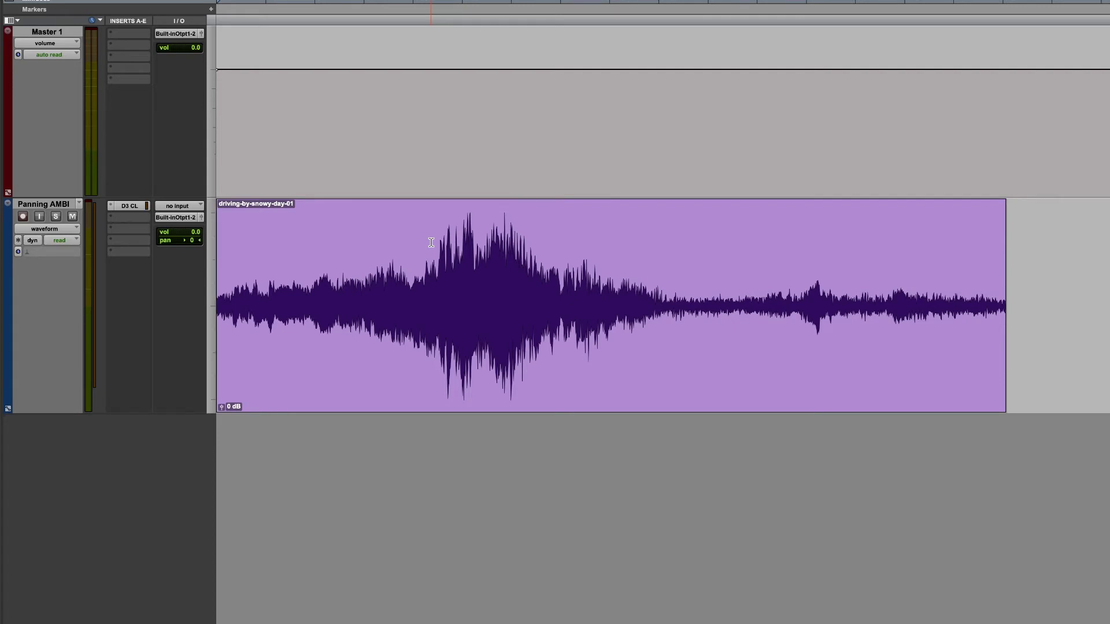
Select the driving-by-snowy-day-01 clip and display Panning AMBI's pan automation lane.
left_click(385, 266)
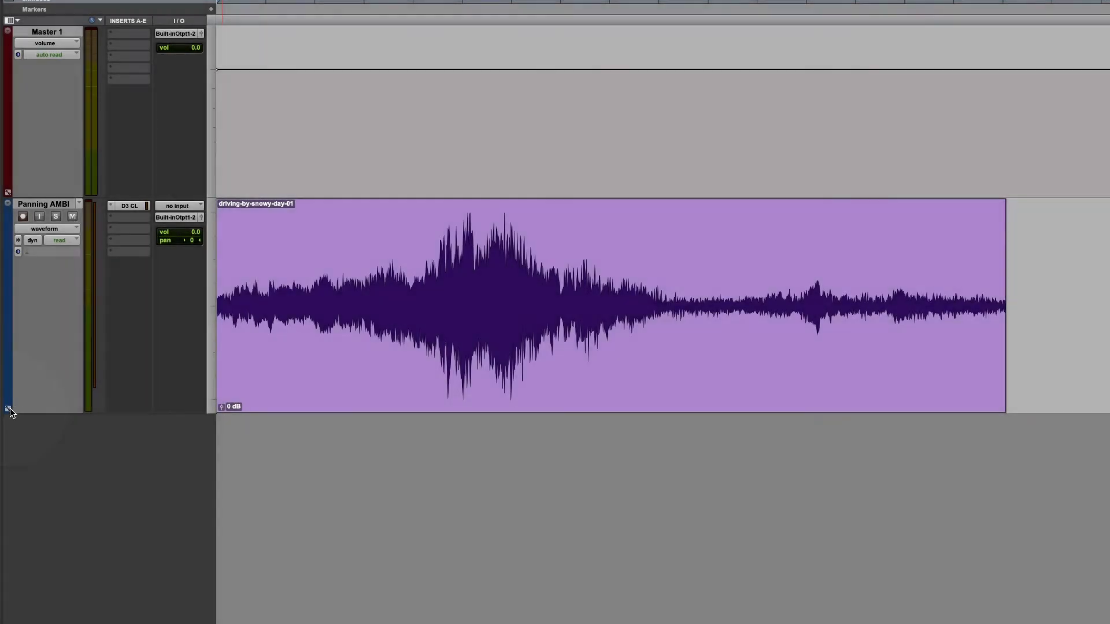
left_click(9, 409)
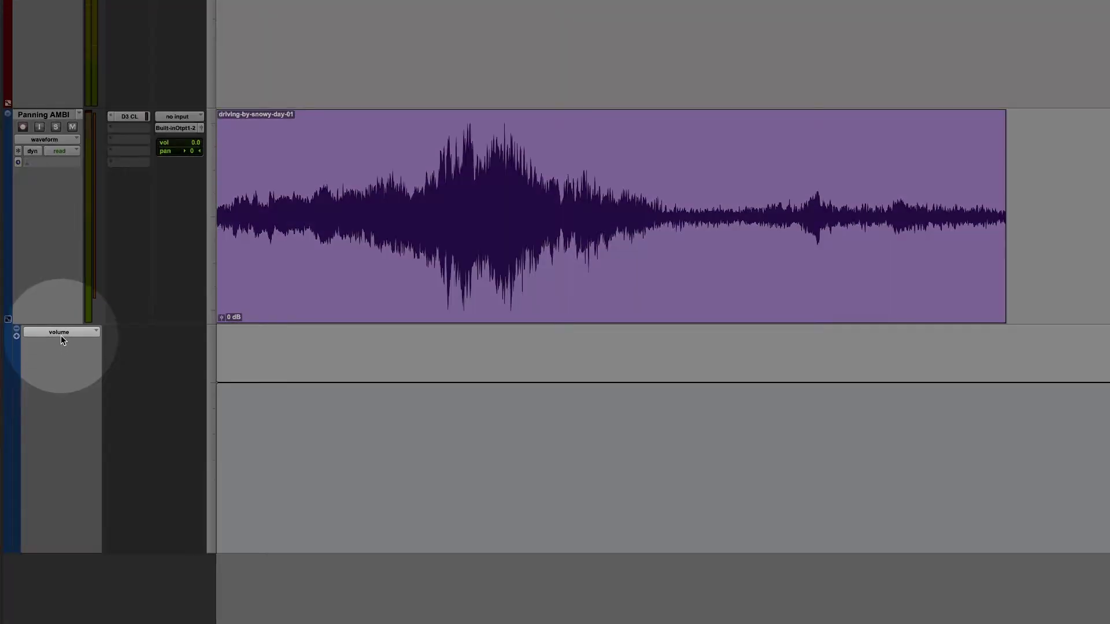
left_click(60, 335)
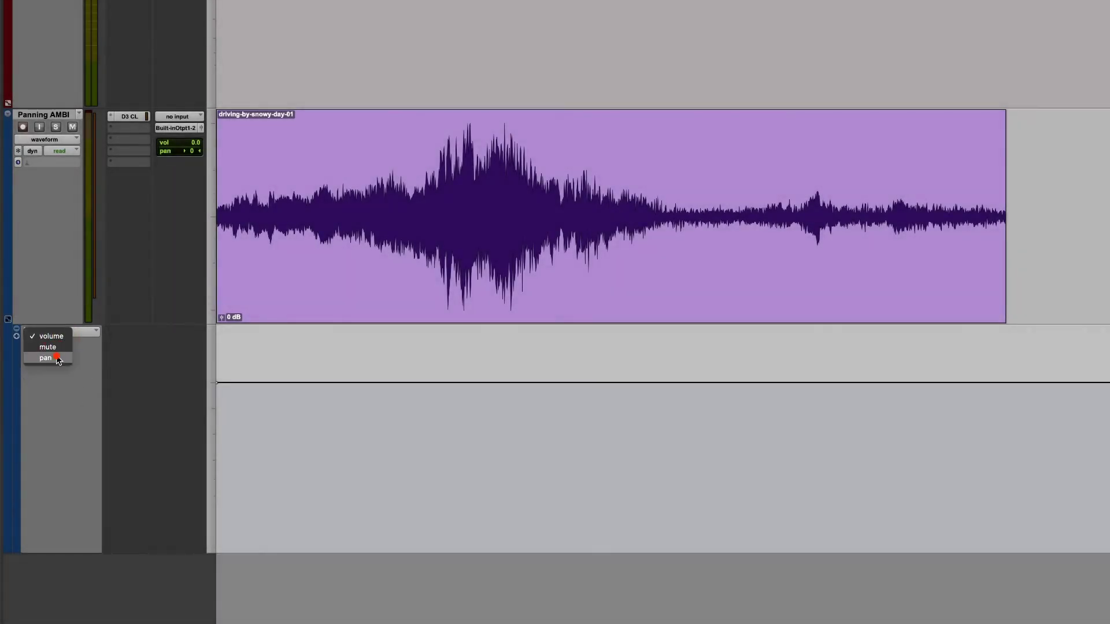
left_click(57, 357)
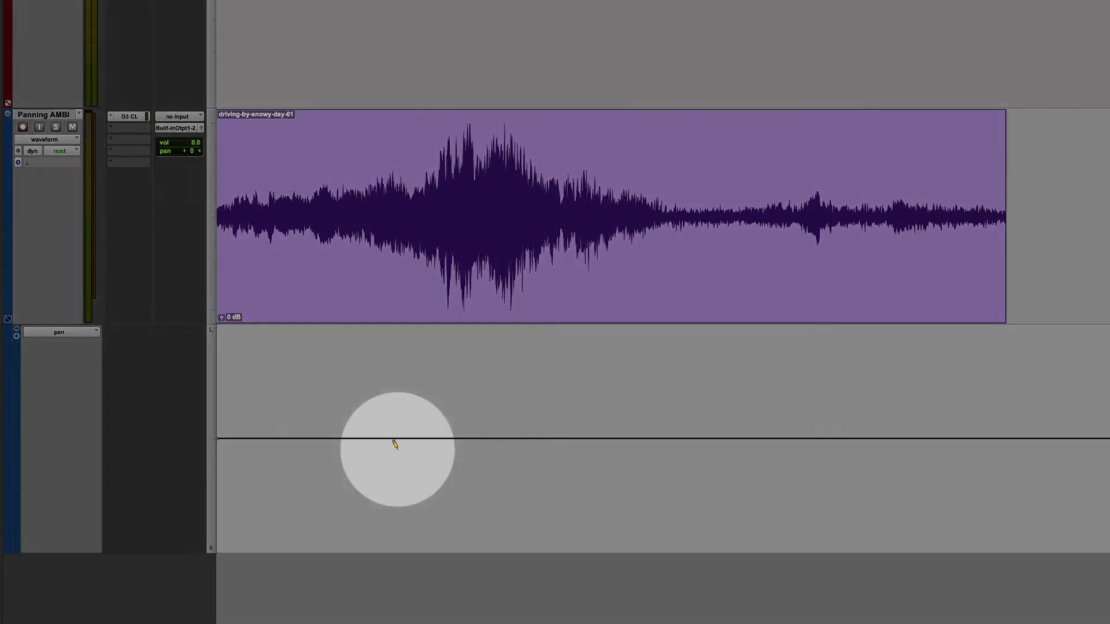
key("F10")
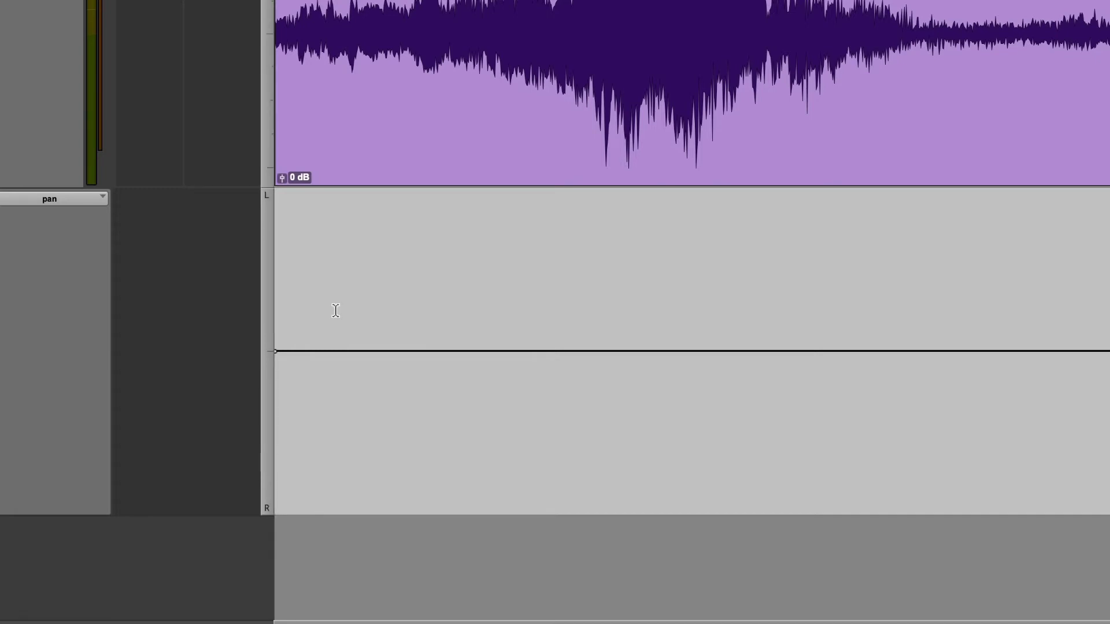
key("space")
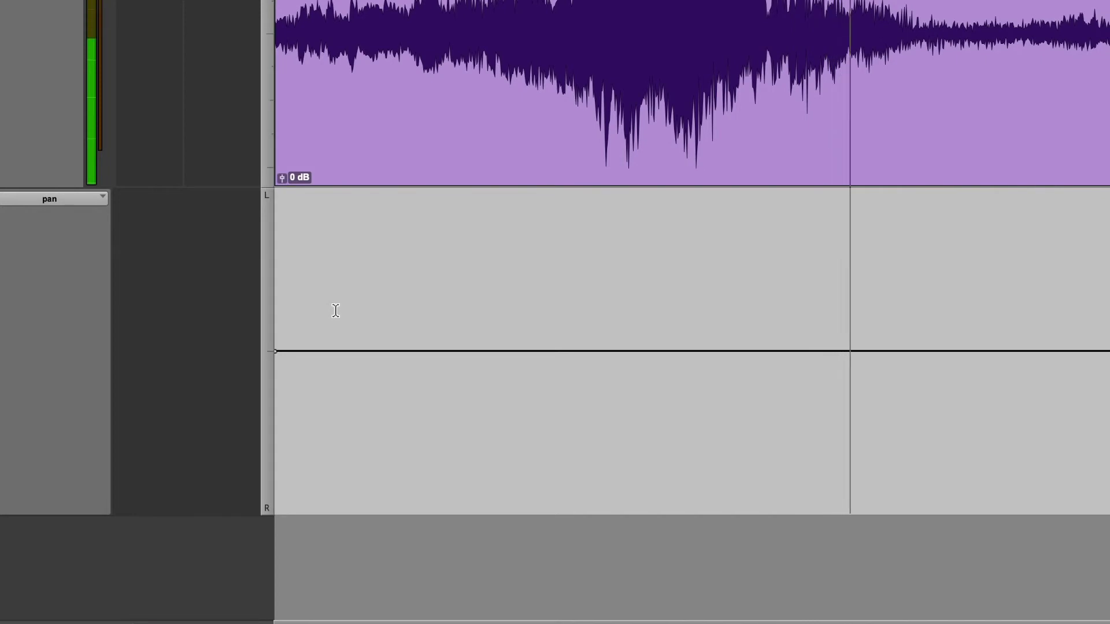
key("space")
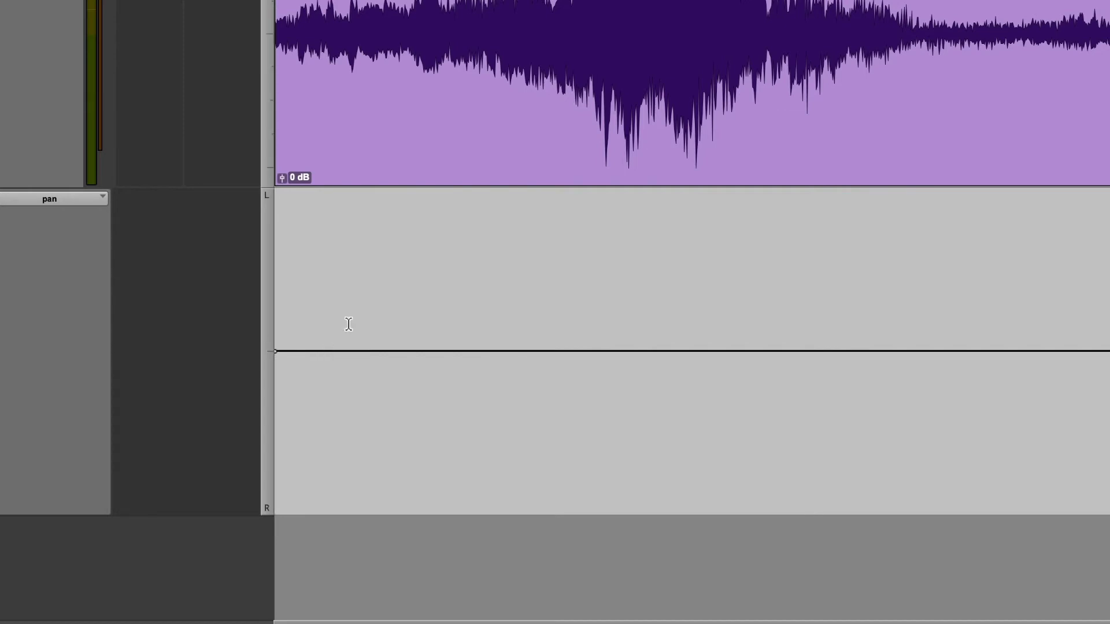
left_click(385, 235)
left_click_drag(385, 235, 389, 105)
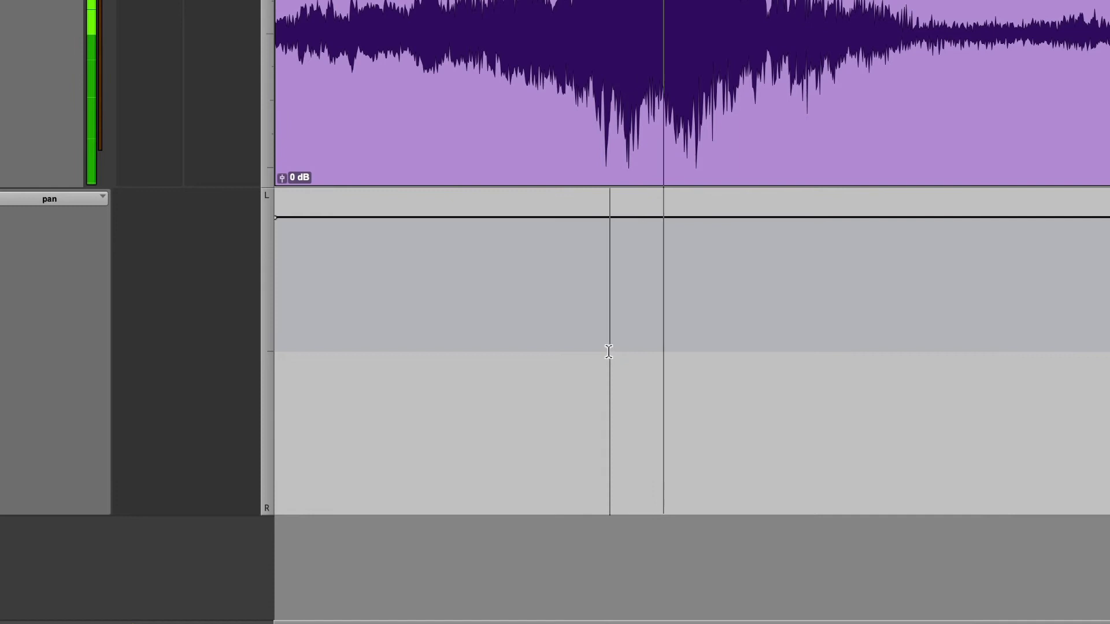
key("space")
mouse_move(645, 206)
left_mouse_down()
mouse_move(652, 489)
mouse_move(639, 404)
left_mouse_up()
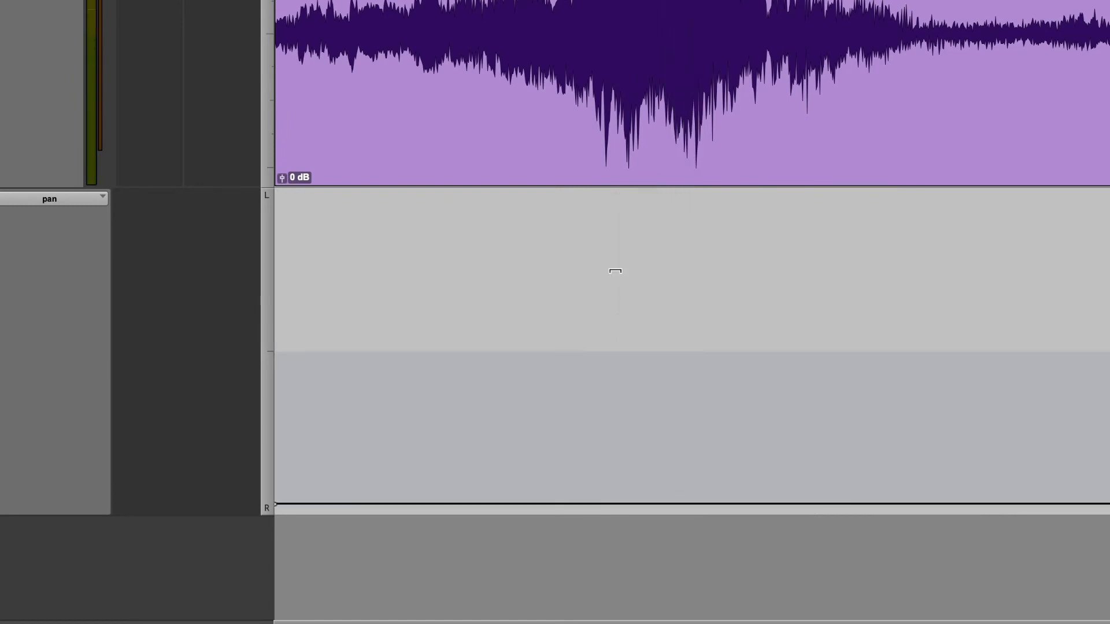
left_click(615, 270)
left_click(624, 315)
key("space")
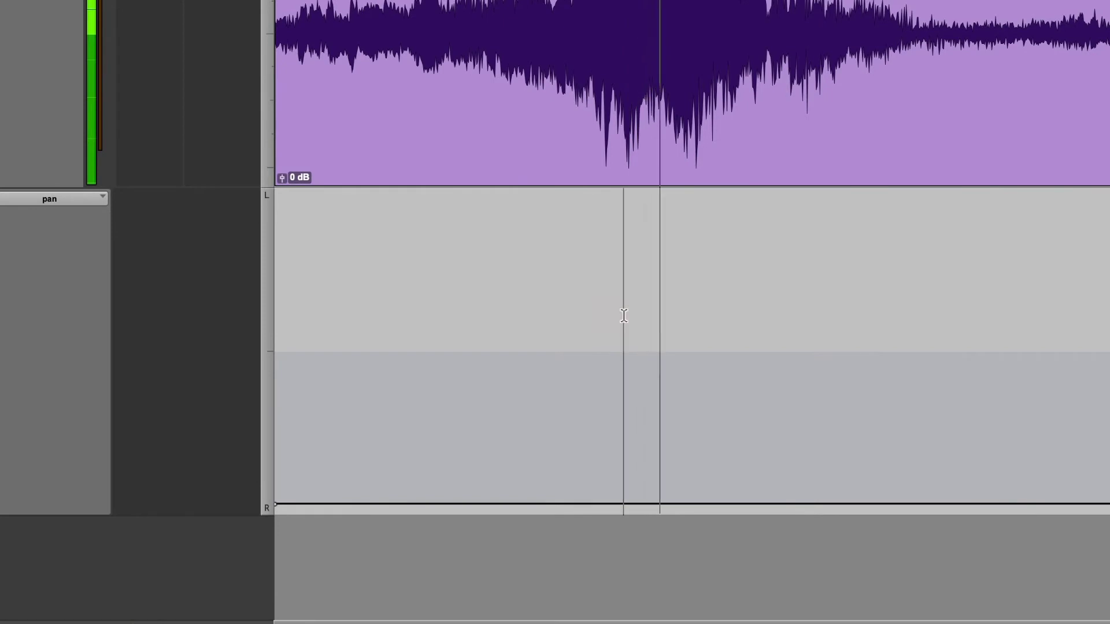
key("space")
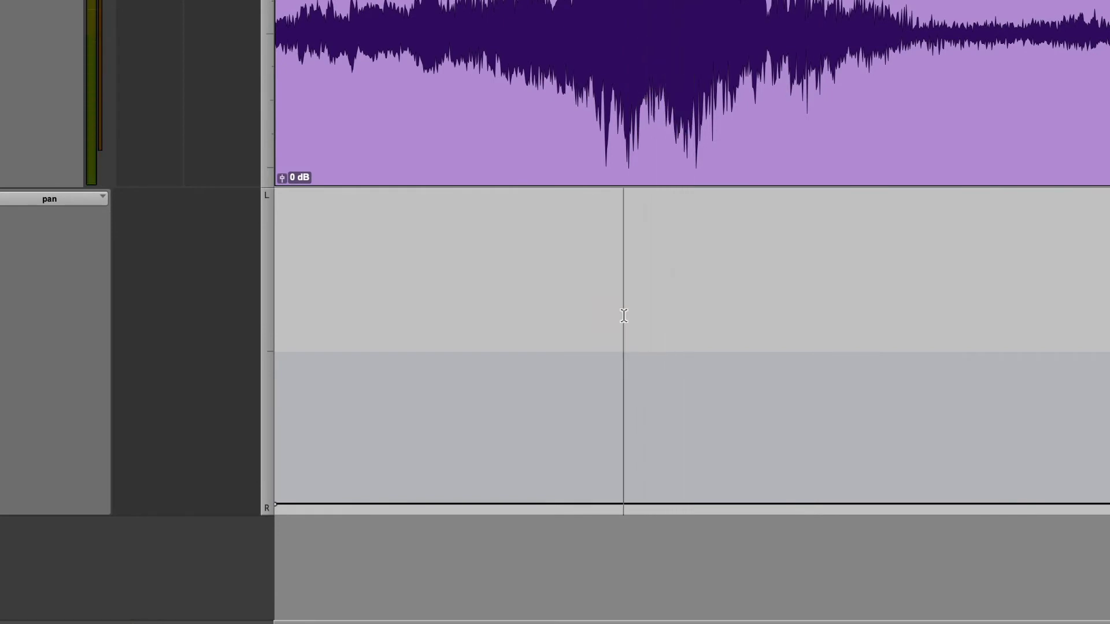
key("ctrl+z")
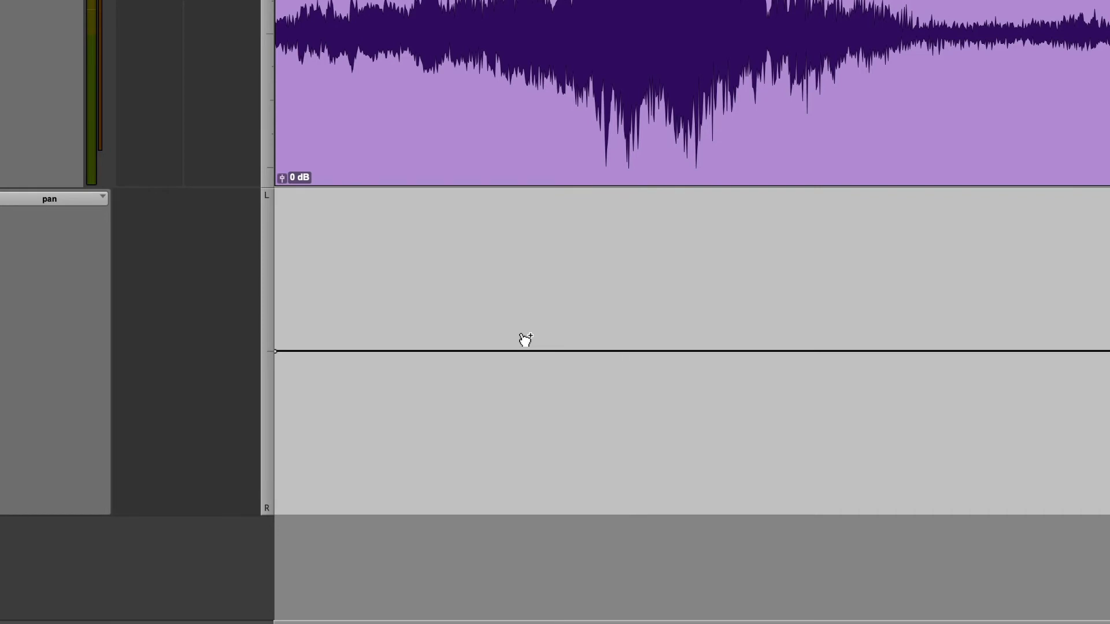
Add three breakpoints along the Panning AMBI pan automation line.
left_click(558, 351)
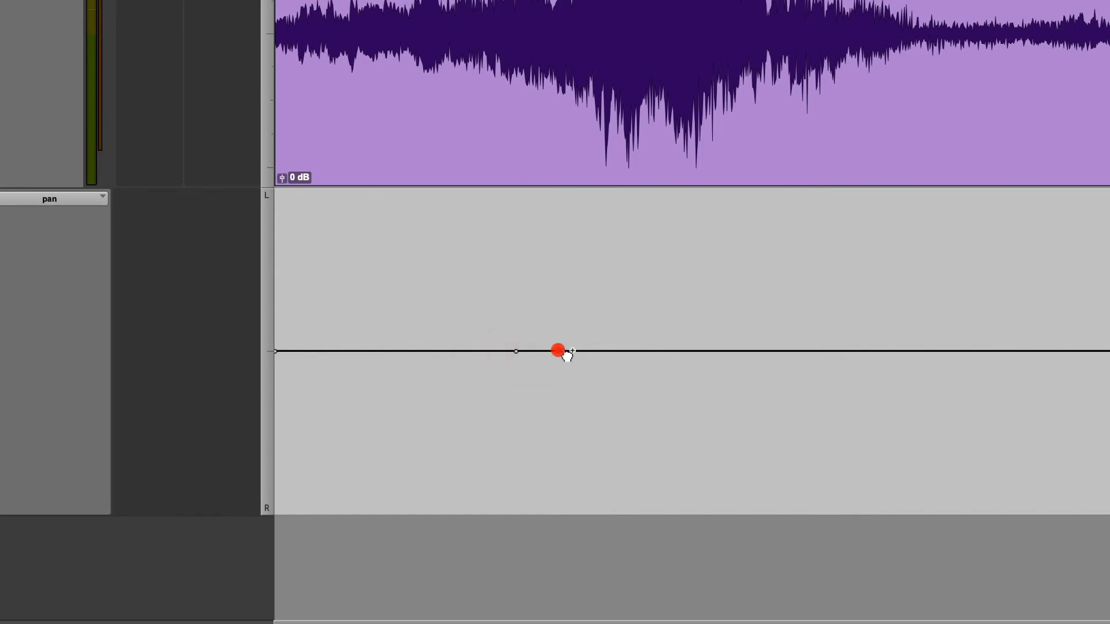
left_click(624, 350)
left_click(698, 350)
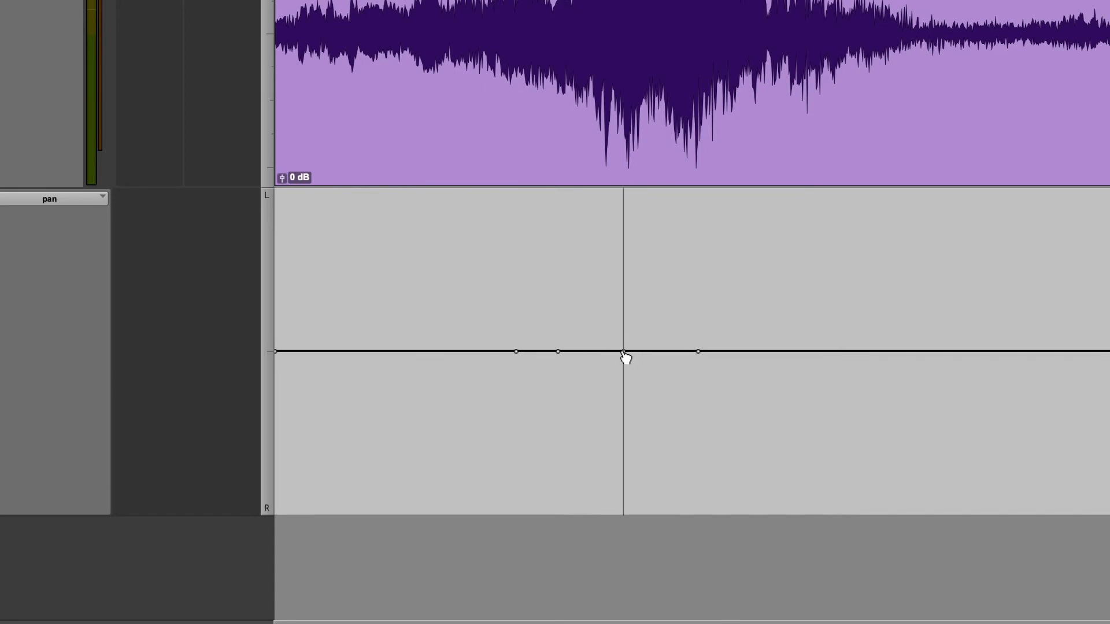
Drag a pan breakpoint off centre, then Option-click to delete the dip's breakpoints.
left_click(559, 352)
left_click_drag(558, 350, 575, 446)
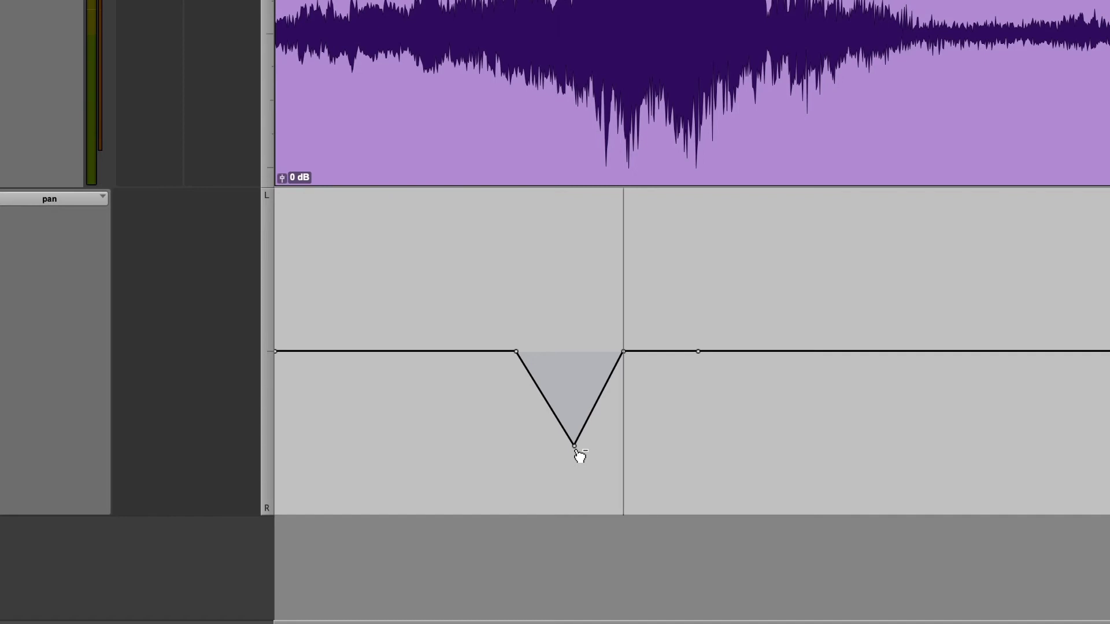
left_click(575, 448, "alt")
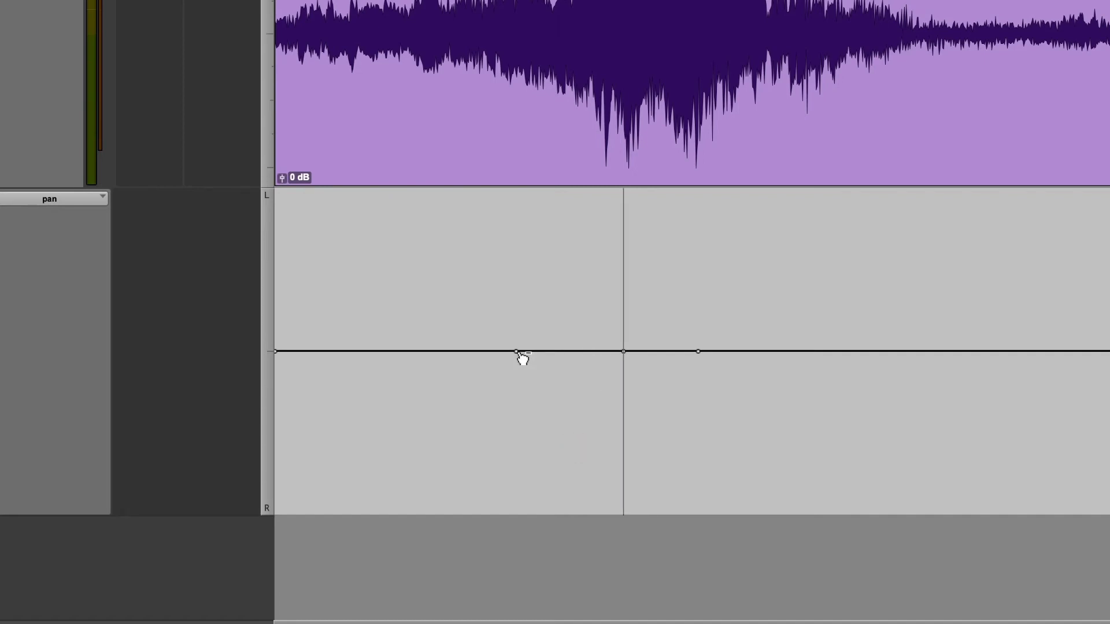
left_click(518, 351, "alt")
Select the span holding the remaining breakpoints and delete them.
left_click(559, 380)
left_click_drag(559, 380, 800, 373)
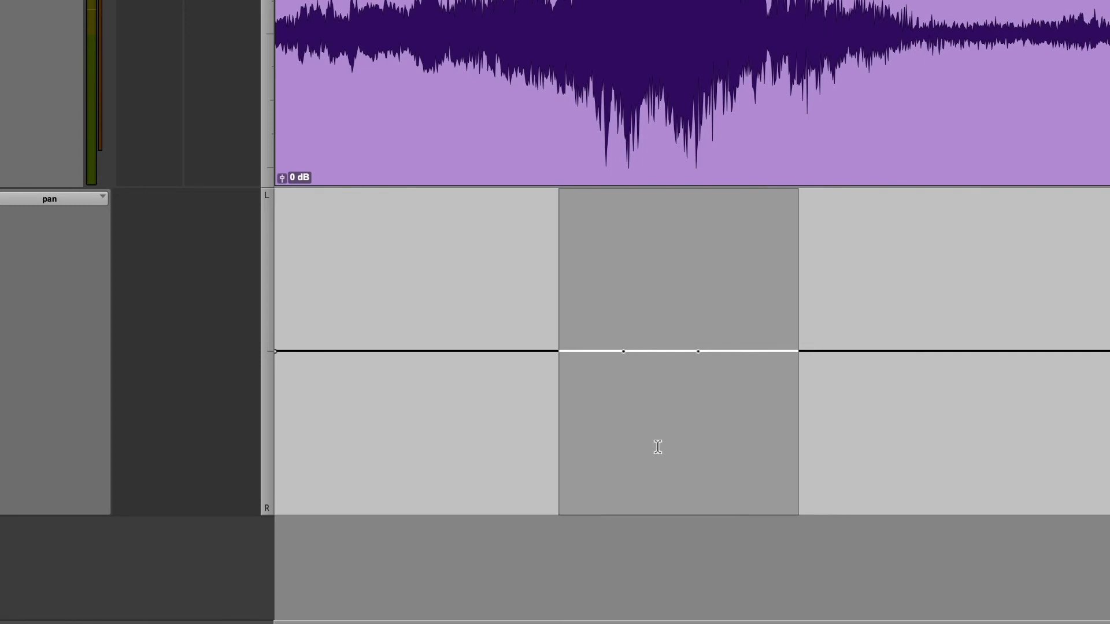
key("Delete")
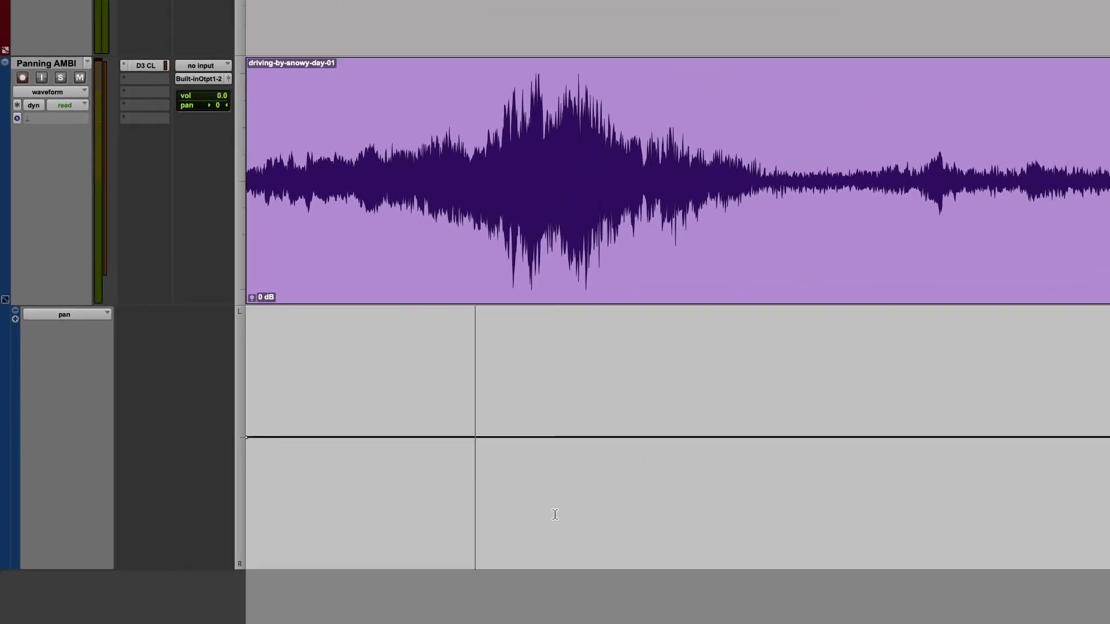
Play the car pass-by from just before it arrives, then stop playback.
left_click(439, 145)
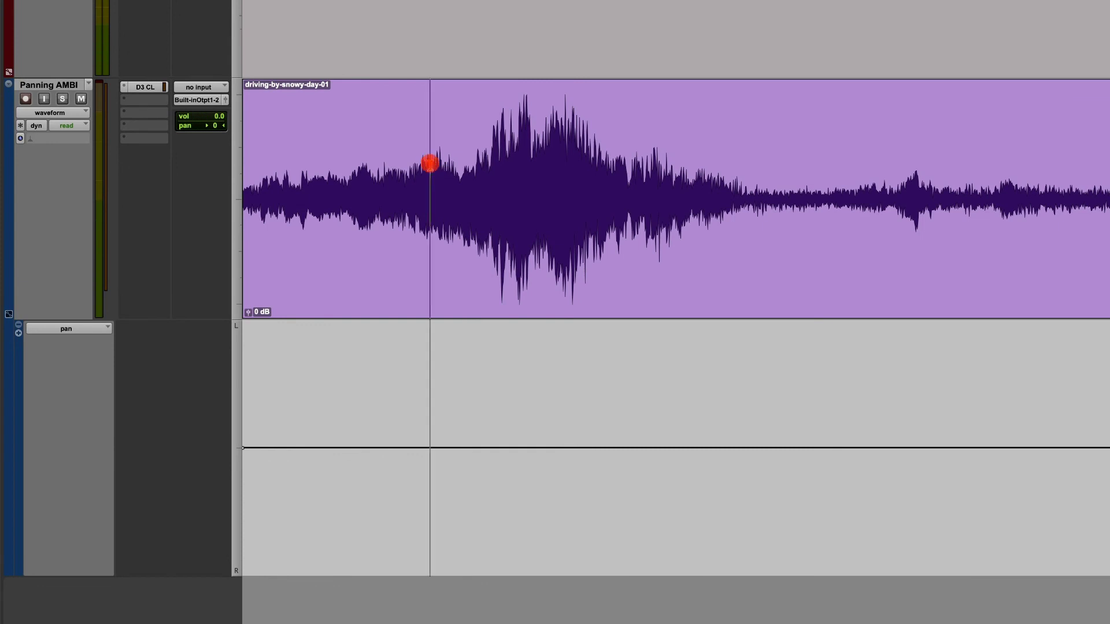
key("space")
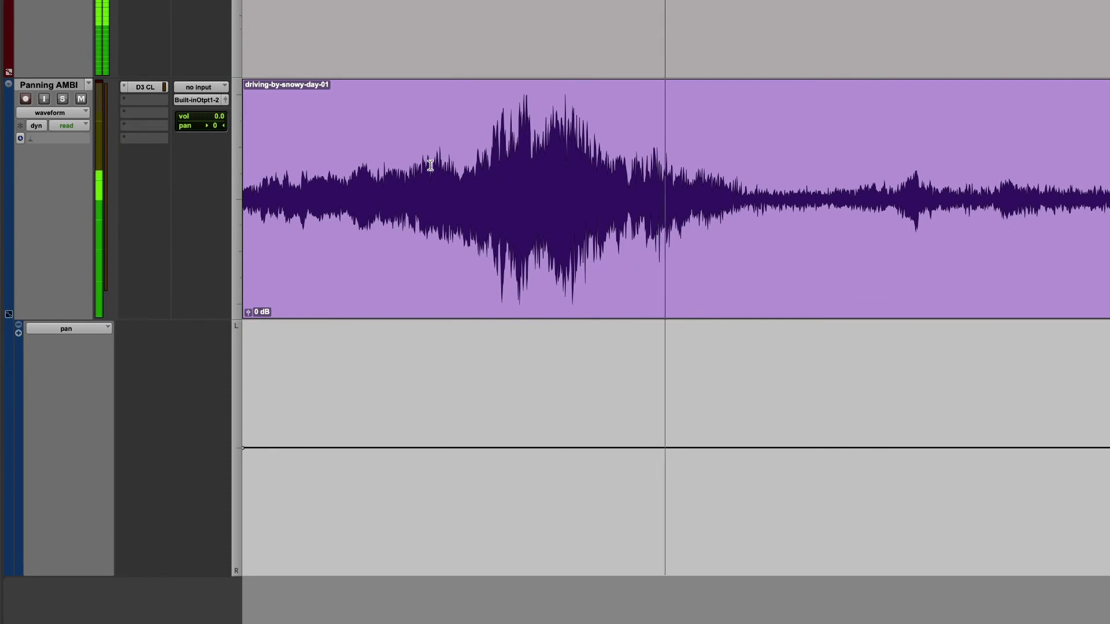
key("space")
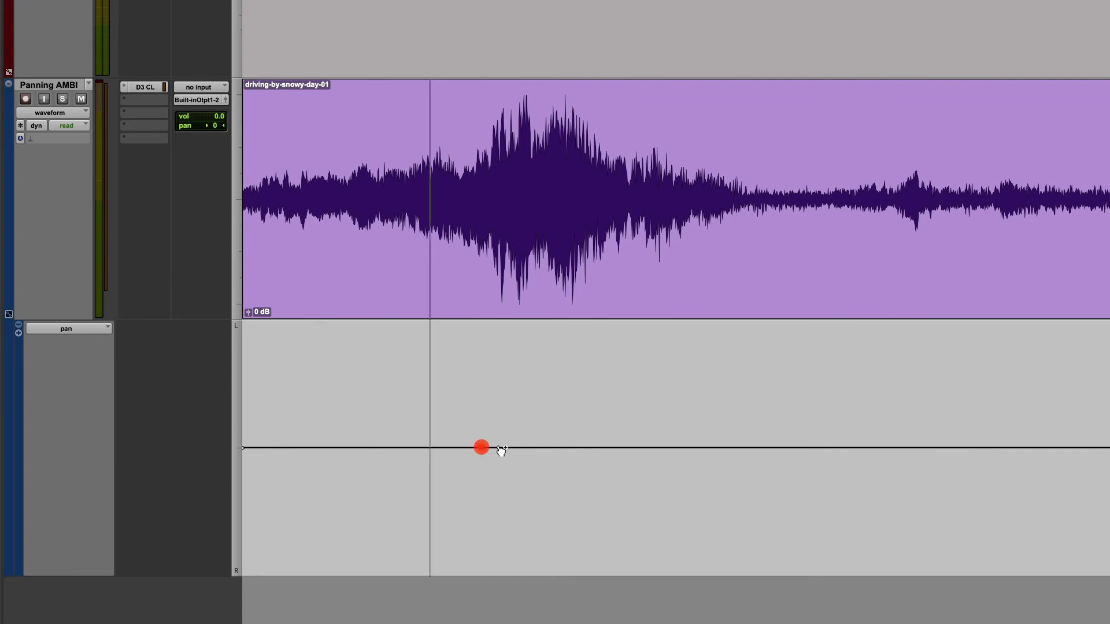
Add pan breakpoints, raising one to about 88 left and pulling a later one to 100 right.
left_click(524, 448)
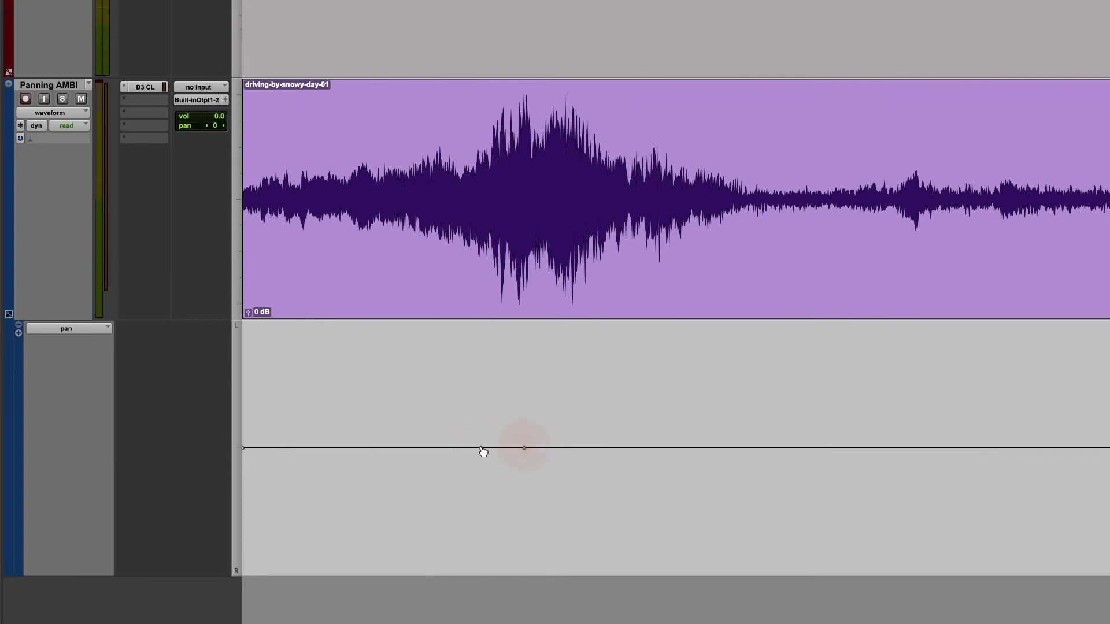
left_click(442, 448)
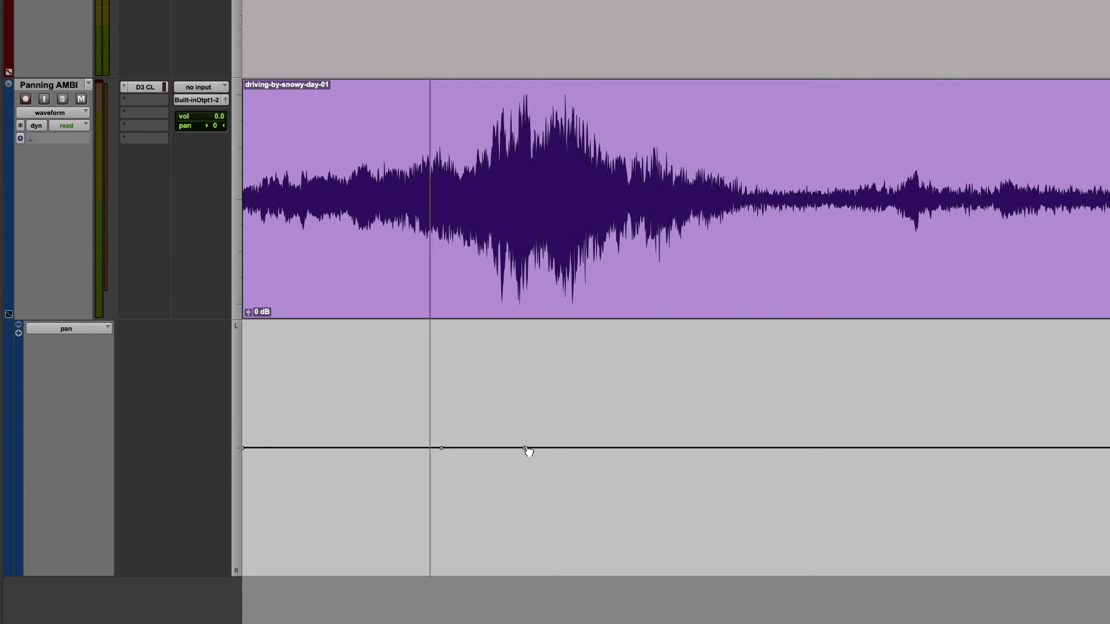
mouse_move(525, 449)
left_mouse_down()
mouse_move(495, 379)
mouse_move(507, 336)
left_mouse_up()
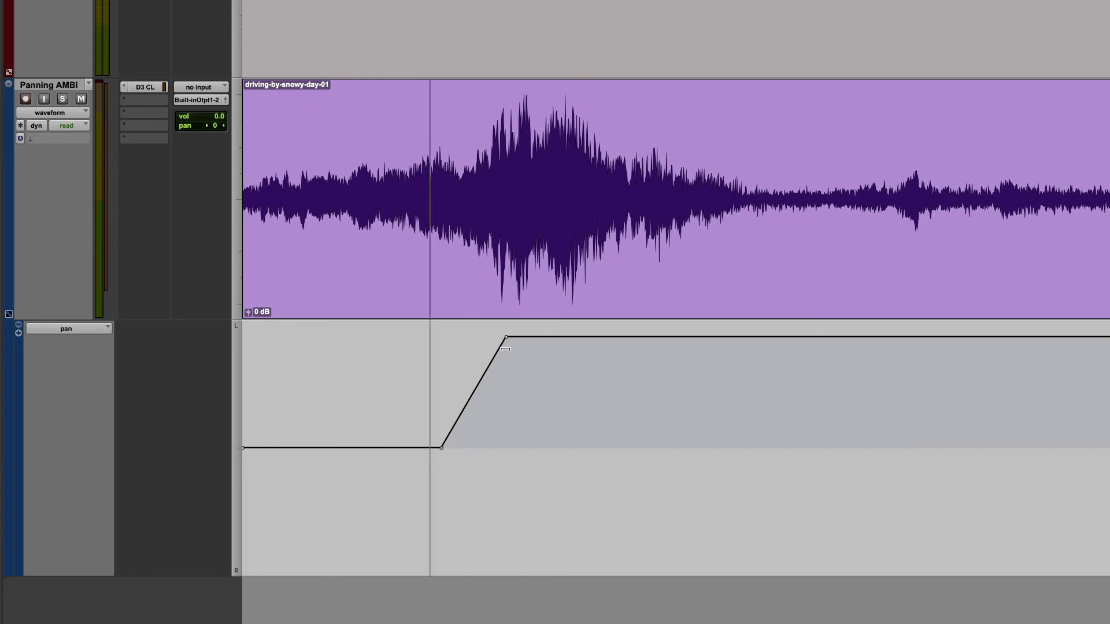
left_click(580, 337)
left_click_drag(580, 337, 709, 574)
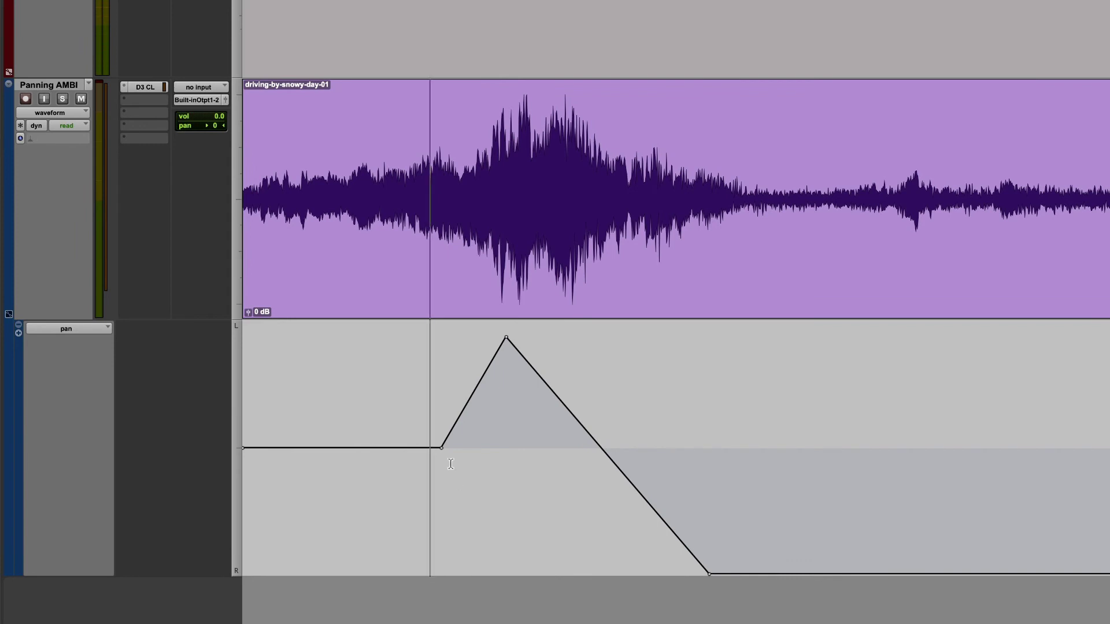
left_click(672, 403)
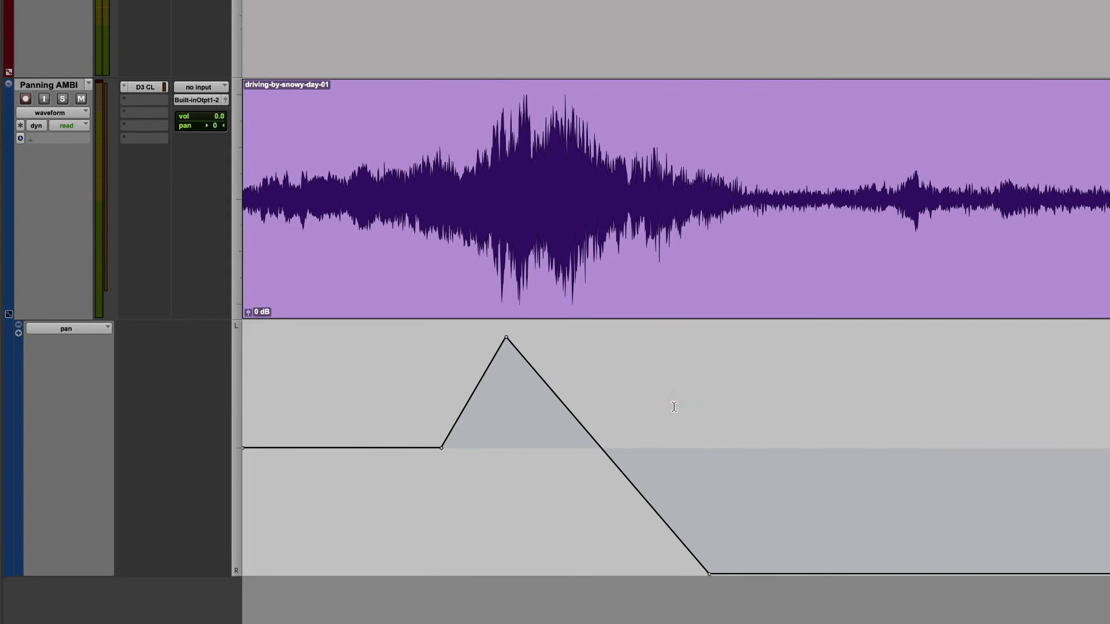
key("space")
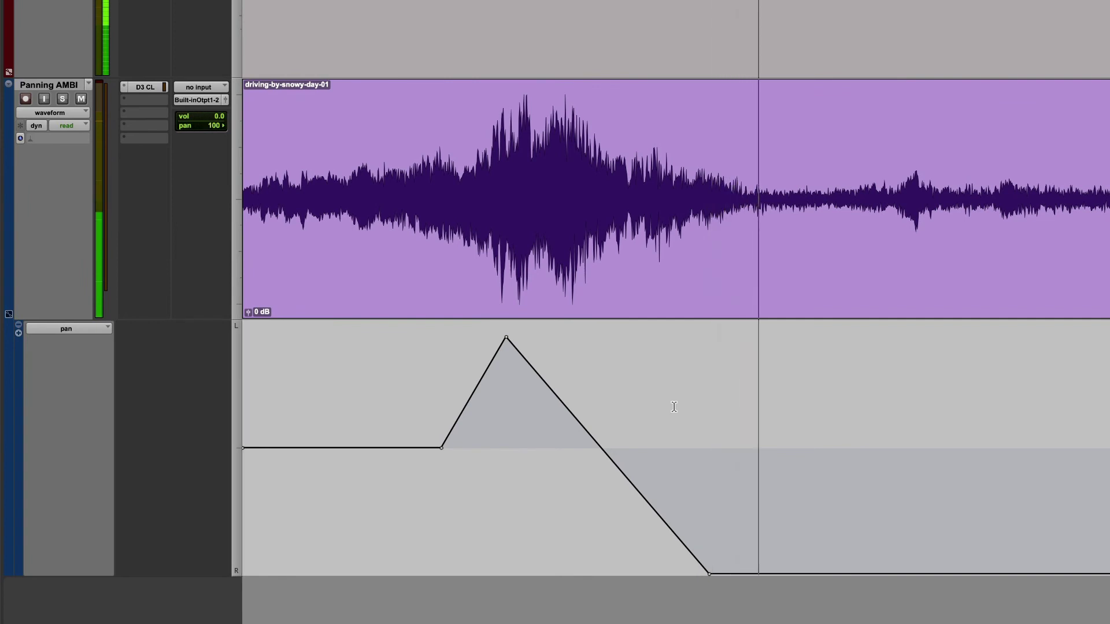
key("space")
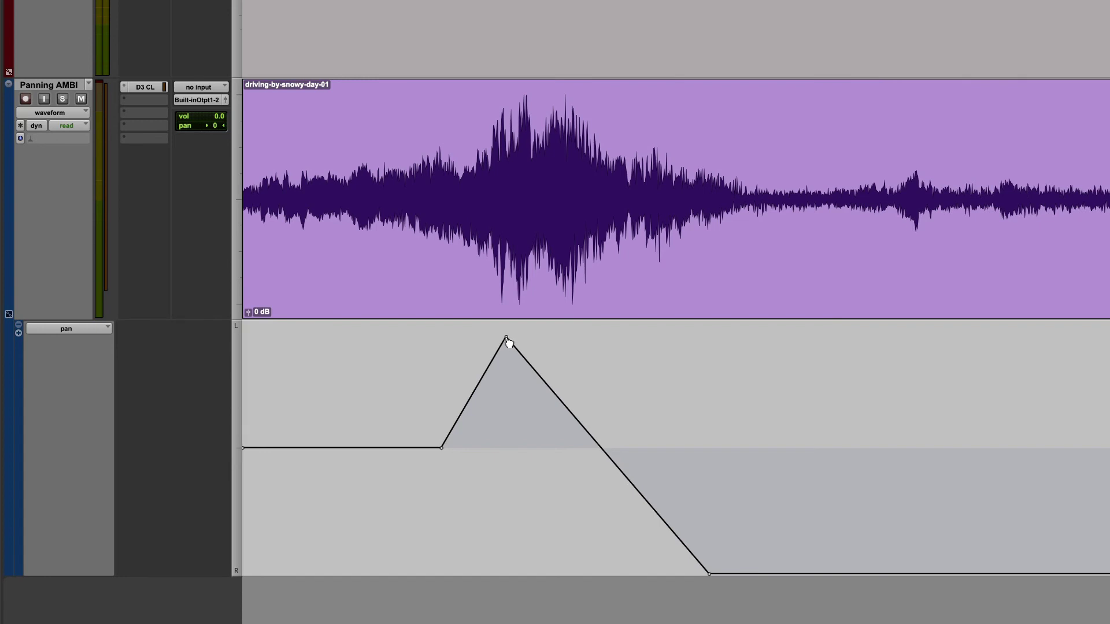
Move the peak breakpoint to full left and the full-right point earlier, then audition the sweep.
left_click_drag(508, 340, 464, 322)
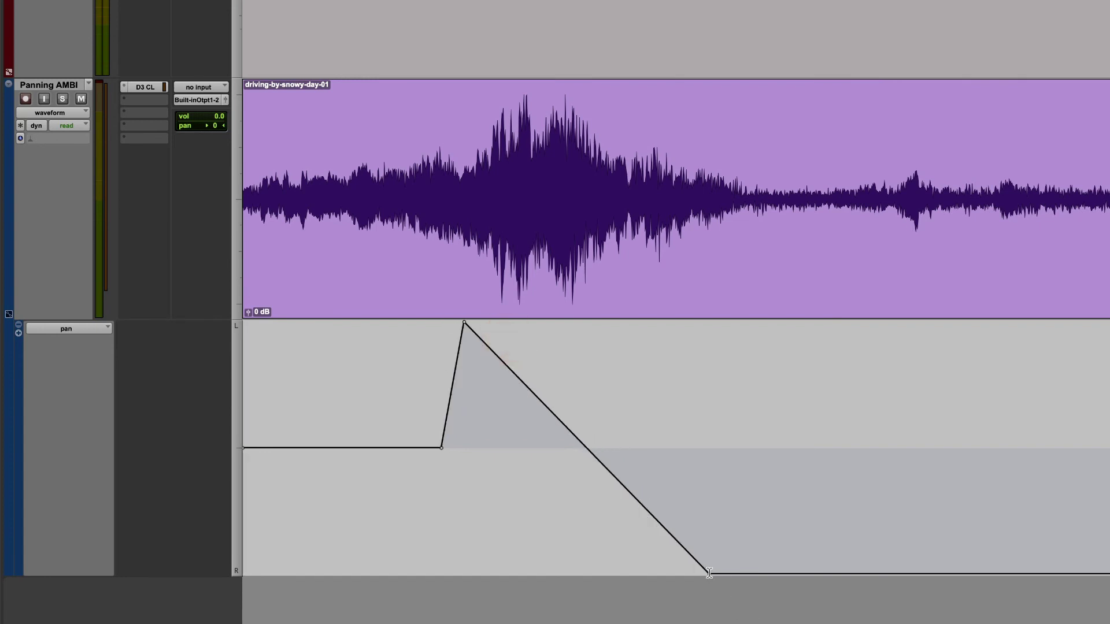
left_click_drag(710, 574, 478, 574)
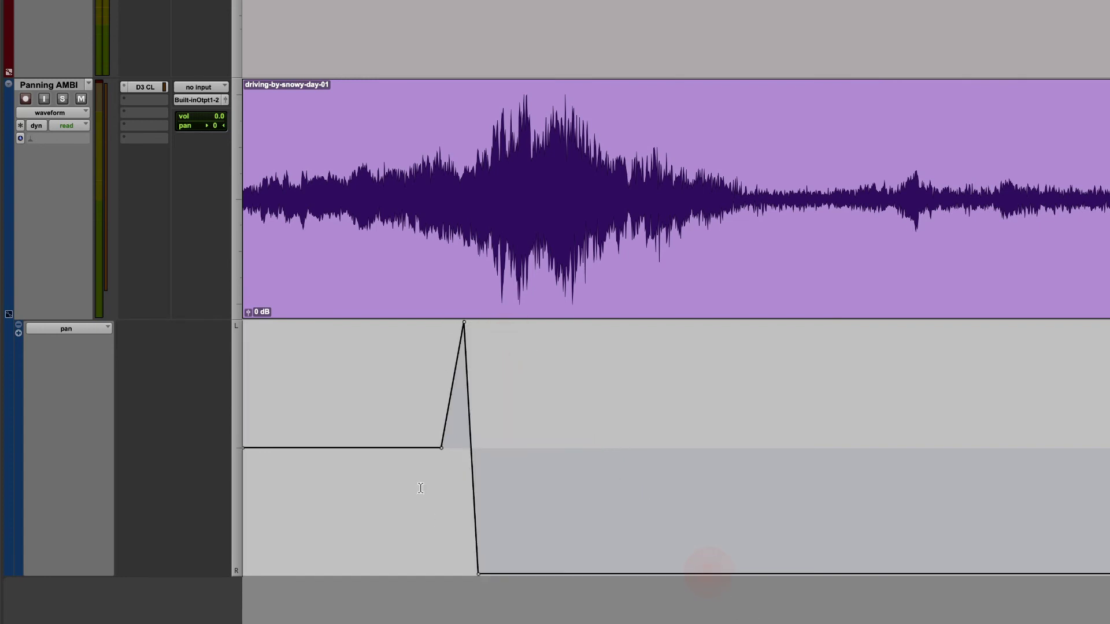
left_click(396, 362)
left_click(387, 491)
key("space")
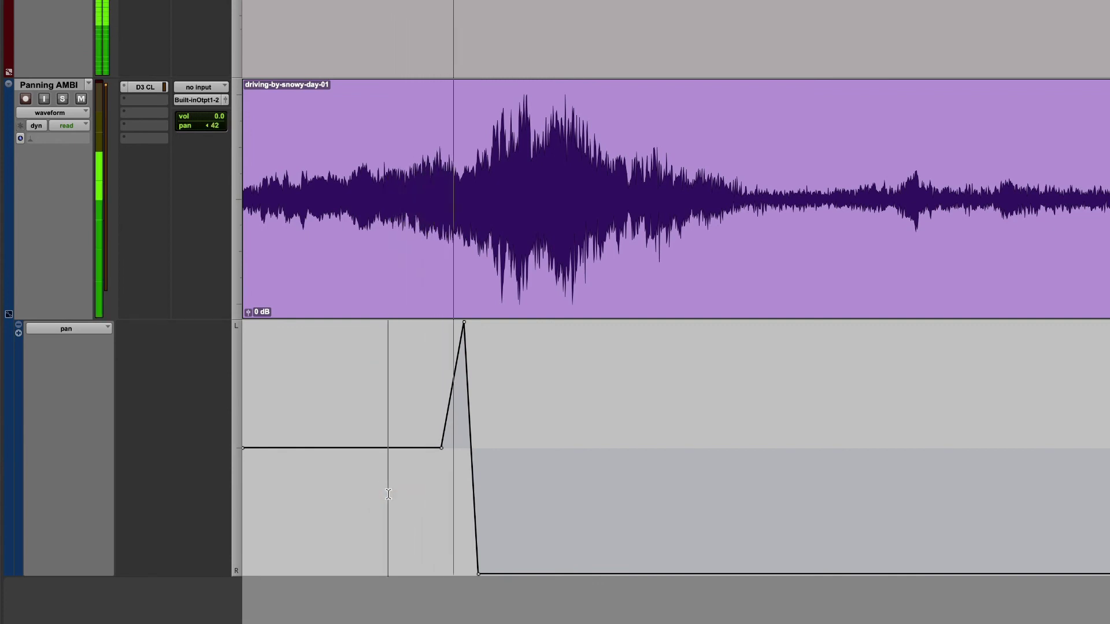
key("space")
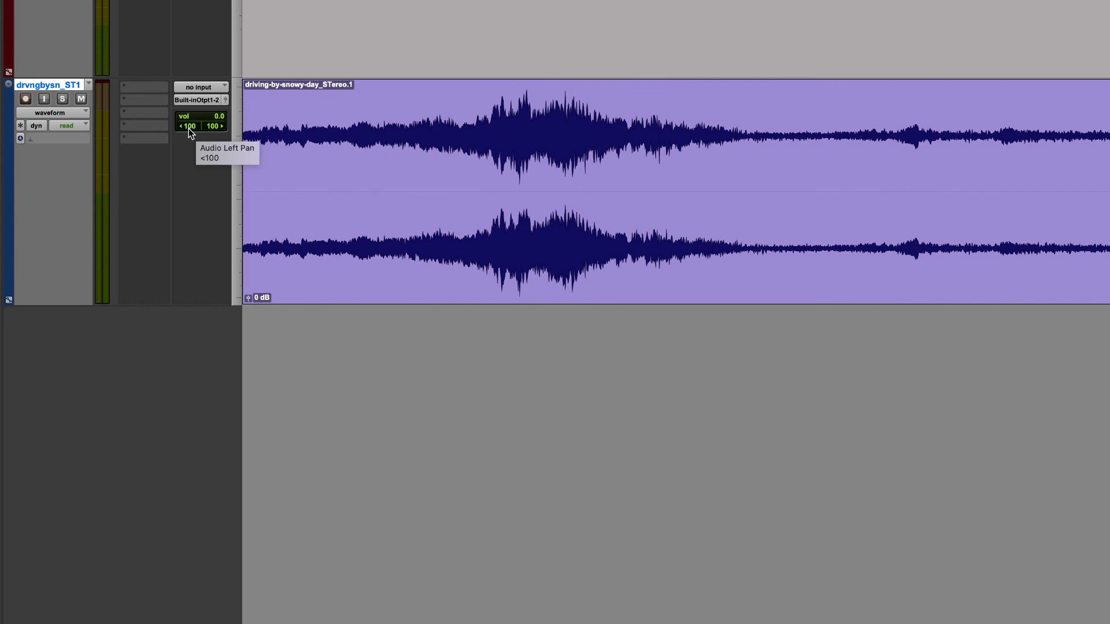
Nudge drvngbysn_ST1's left pan rightward, audition the clip, and set the track volume to -6.0 dB.
left_click(191, 132)
mouse_move(191, 131)
left_mouse_down()
mouse_move(237, 133)
mouse_move(185, 134)
left_mouse_up()
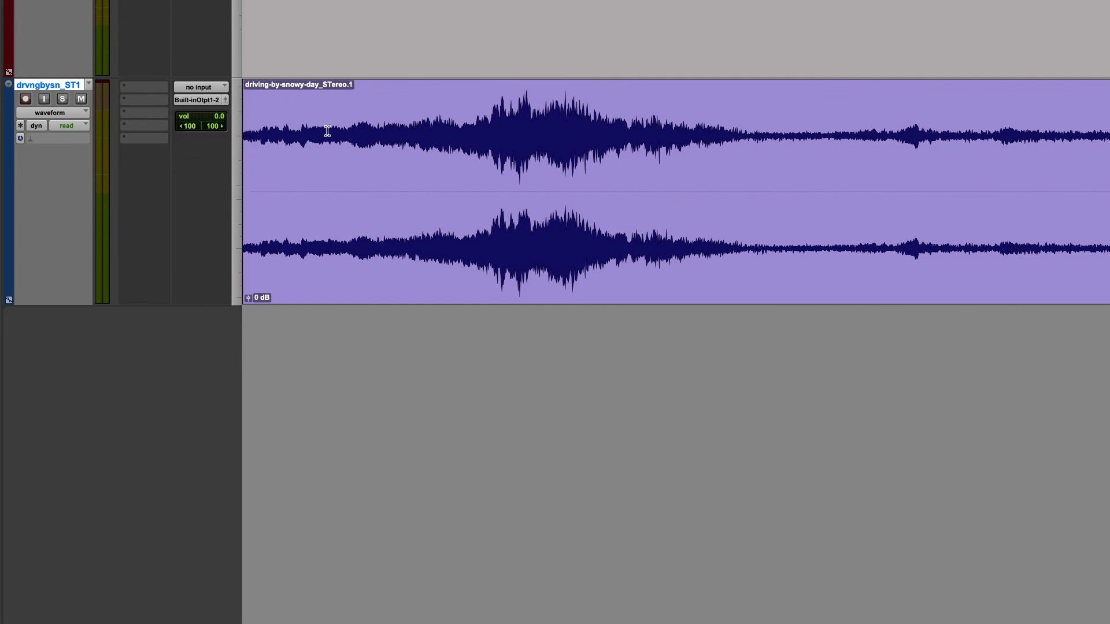
left_click(468, 133)
key("space")
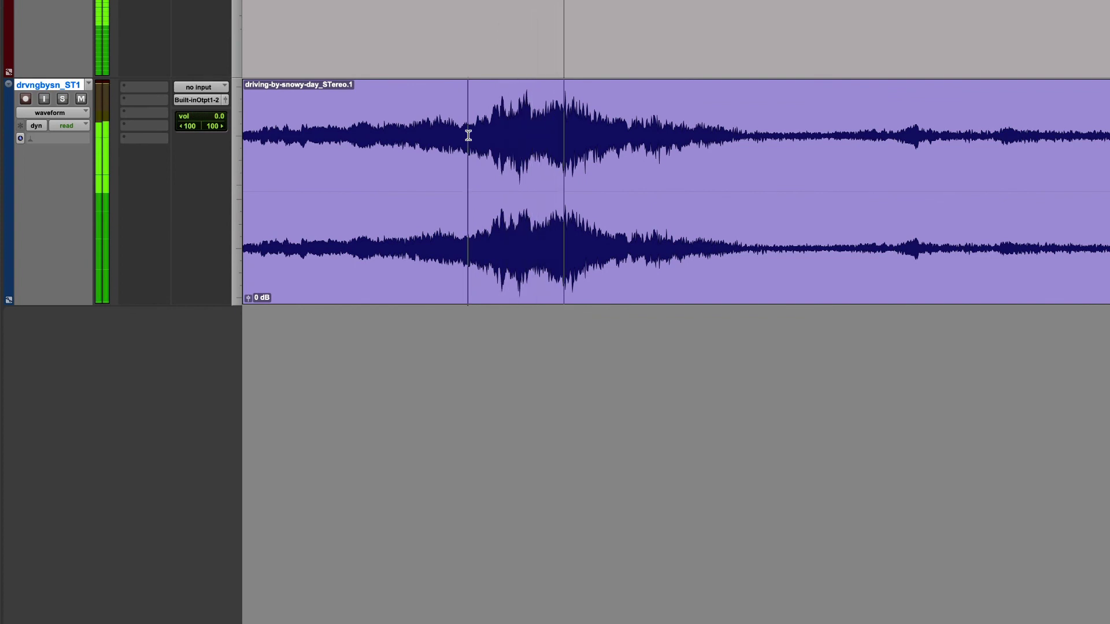
key("space")
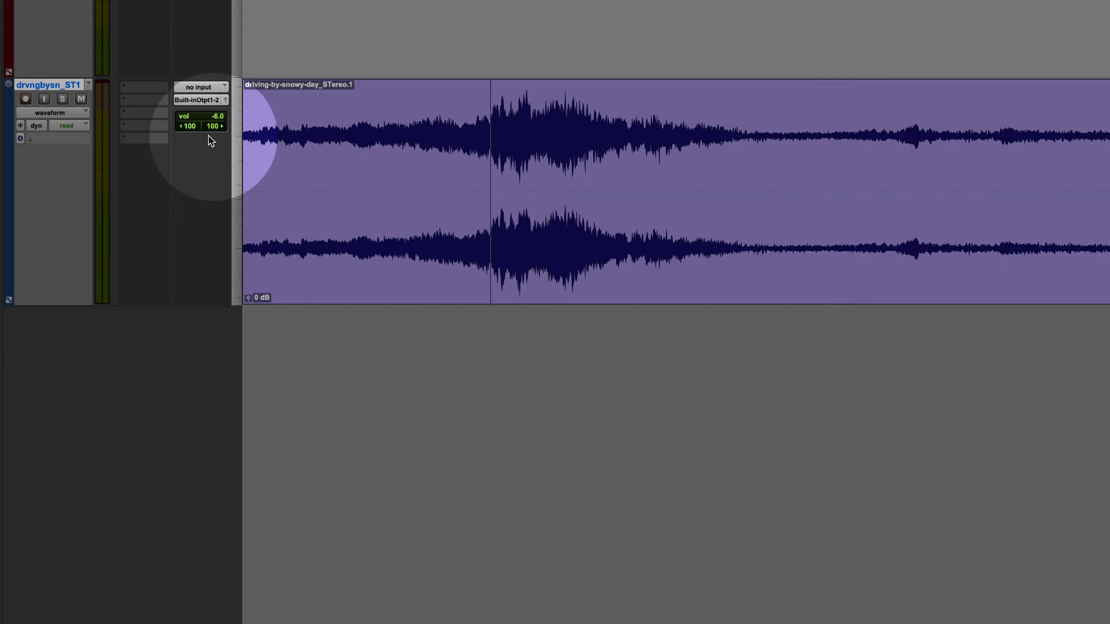
left_click_drag(208, 135, 197, 136)
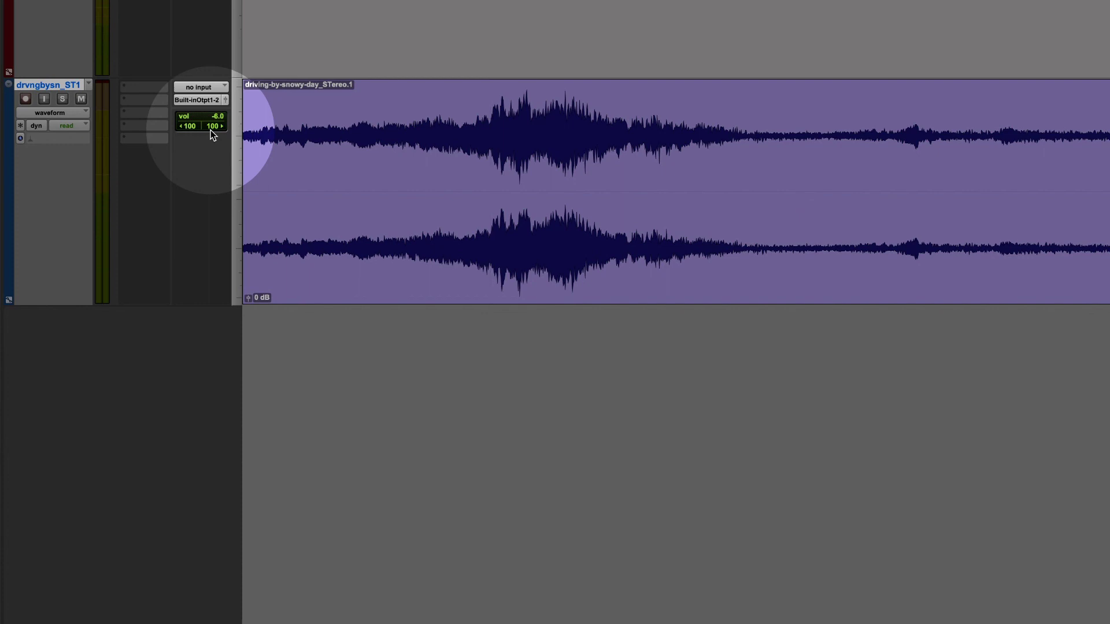
Pan the right channel fully left and audition the clip with both channels on the left.
left_click(210, 130)
left_click_drag(210, 130, 128, 128)
left_click(466, 131)
key("space")
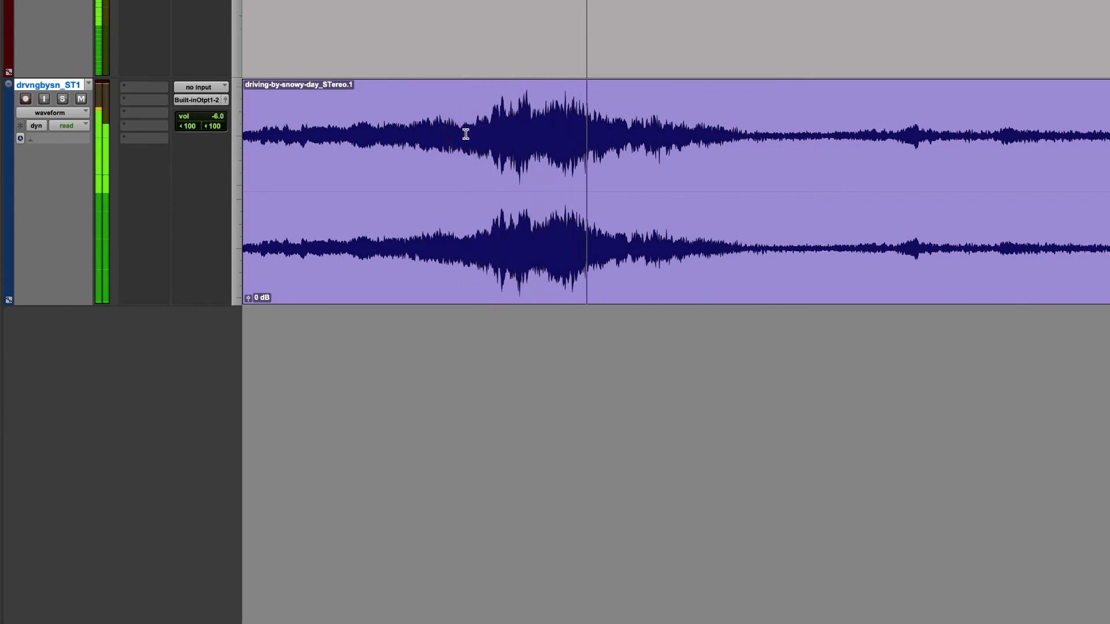
key("space")
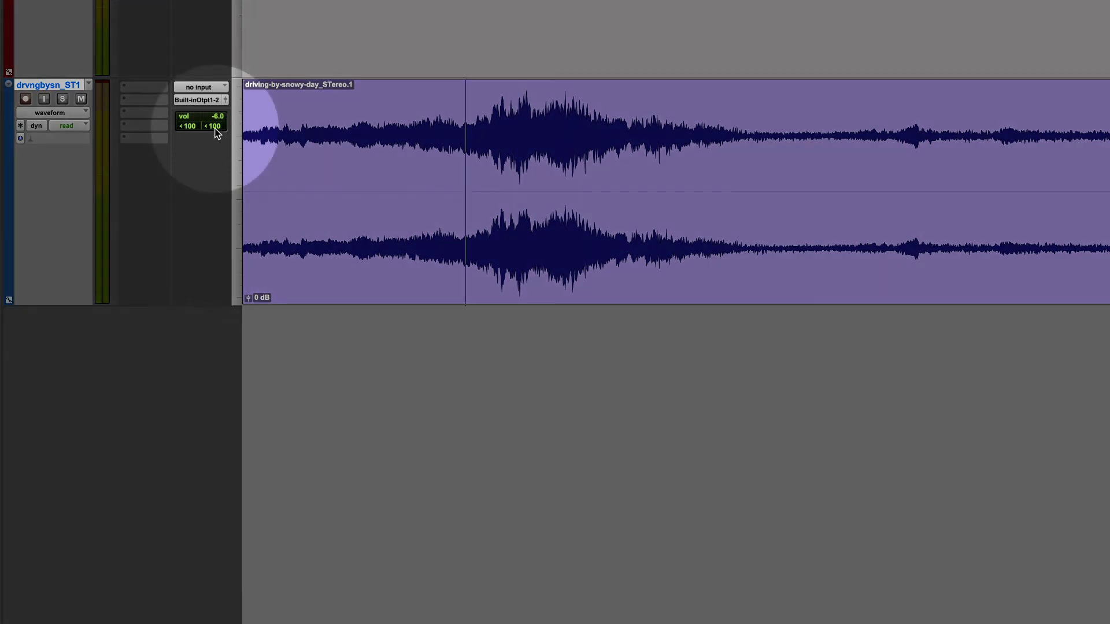
Set the right and left pans both to 100 right, then play the clip back.
mouse_move(216, 132)
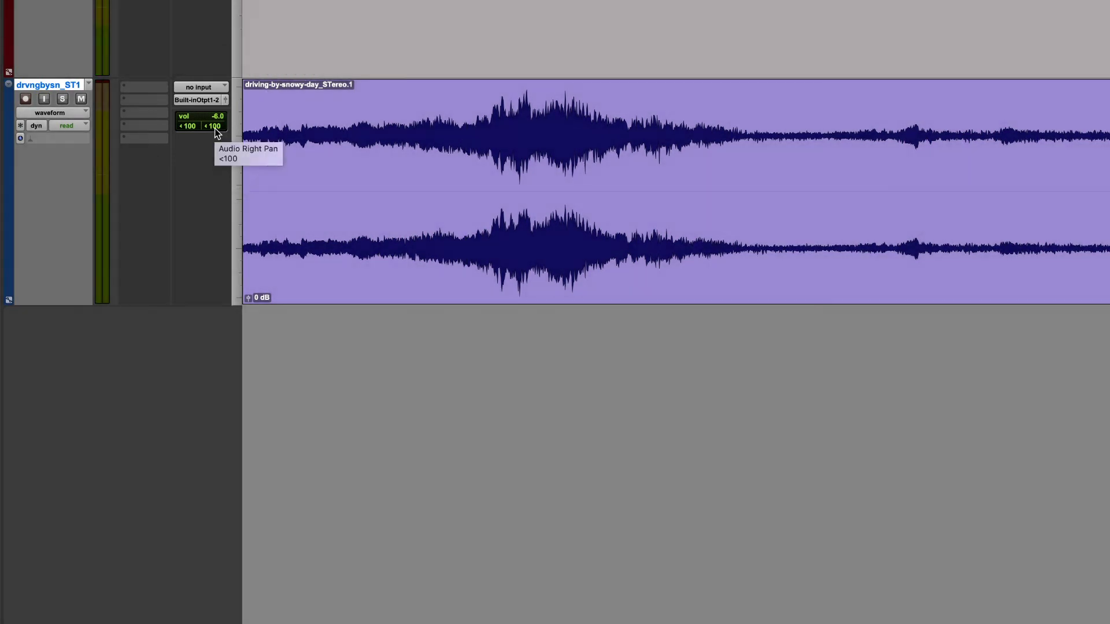
left_click_drag(215, 127, 281, 137)
mouse_move(195, 133)
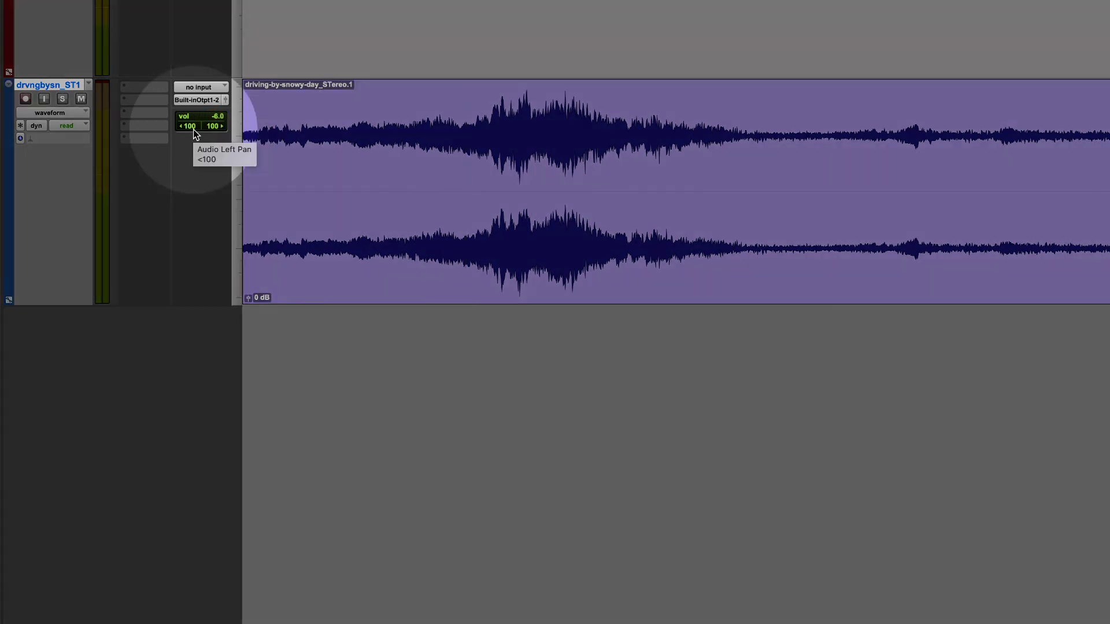
left_click_drag(196, 134, 262, 137)
key("space")
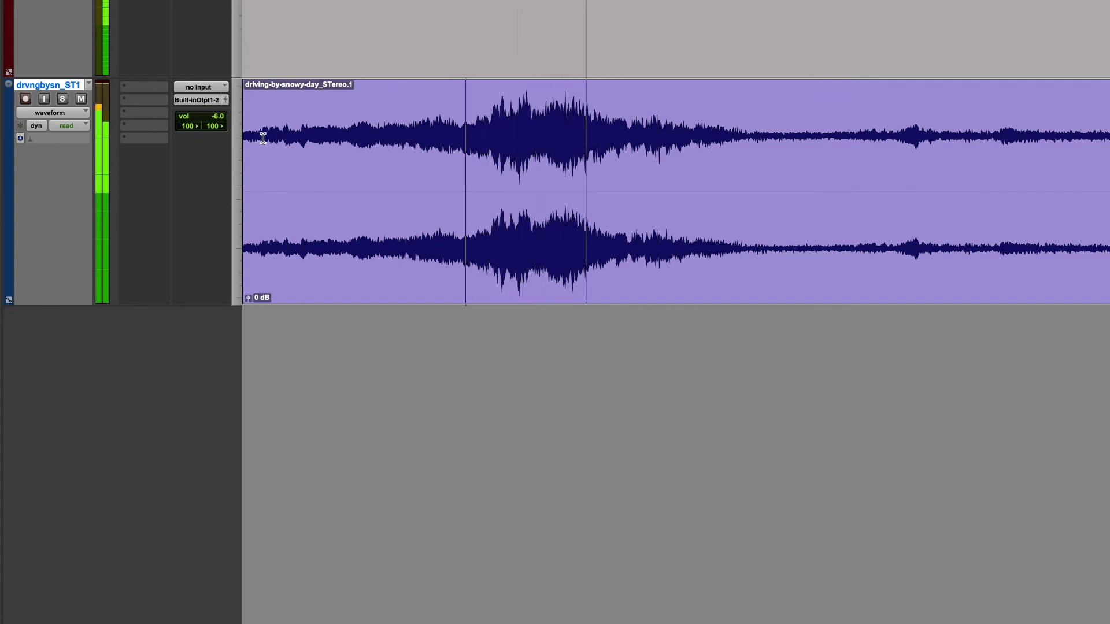
key("space")
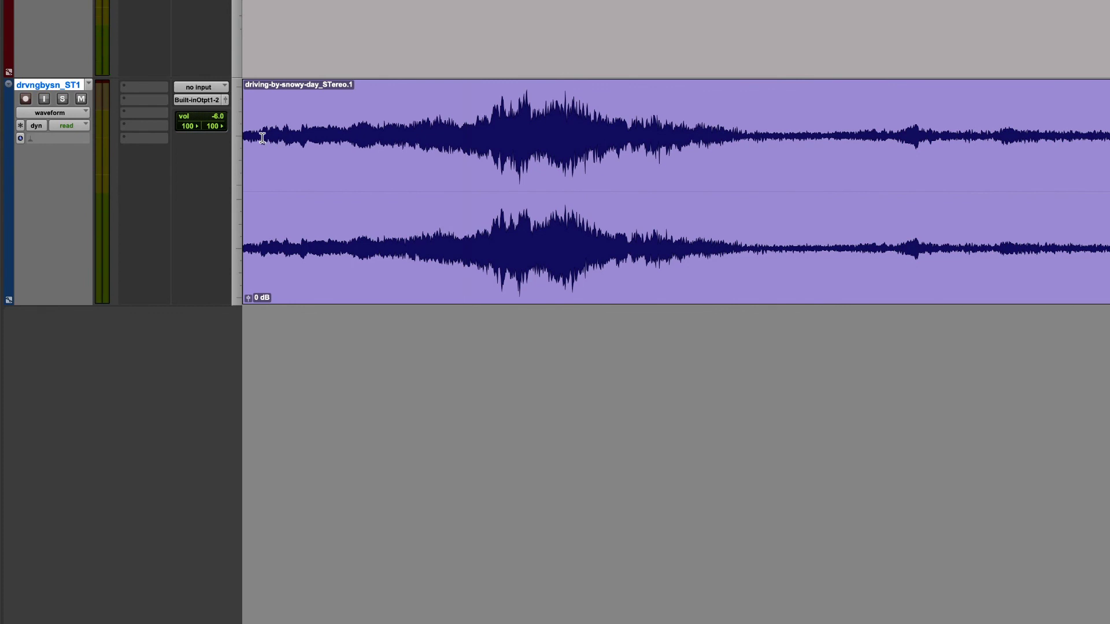